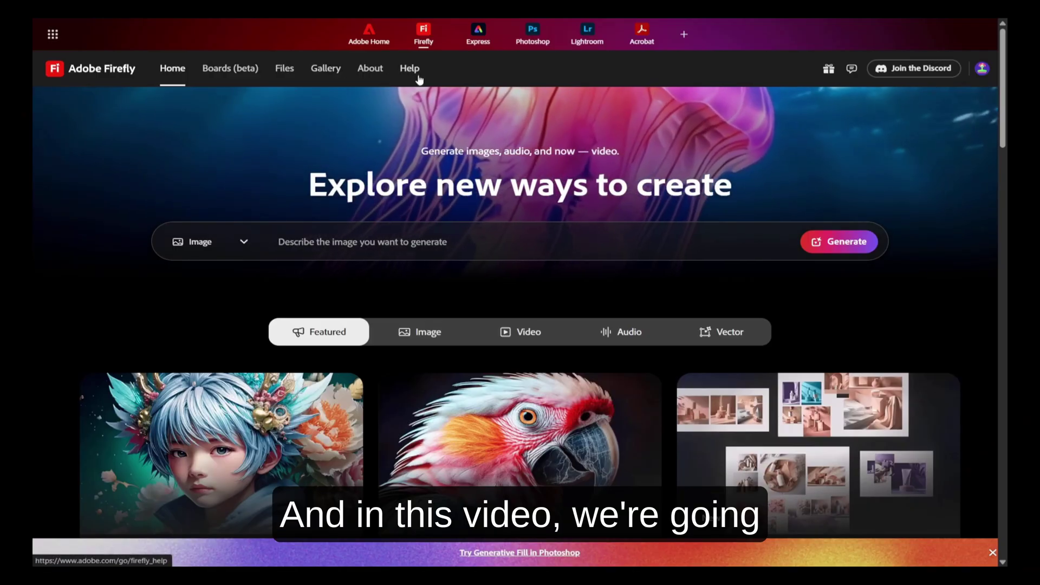
left_click(240, 243)
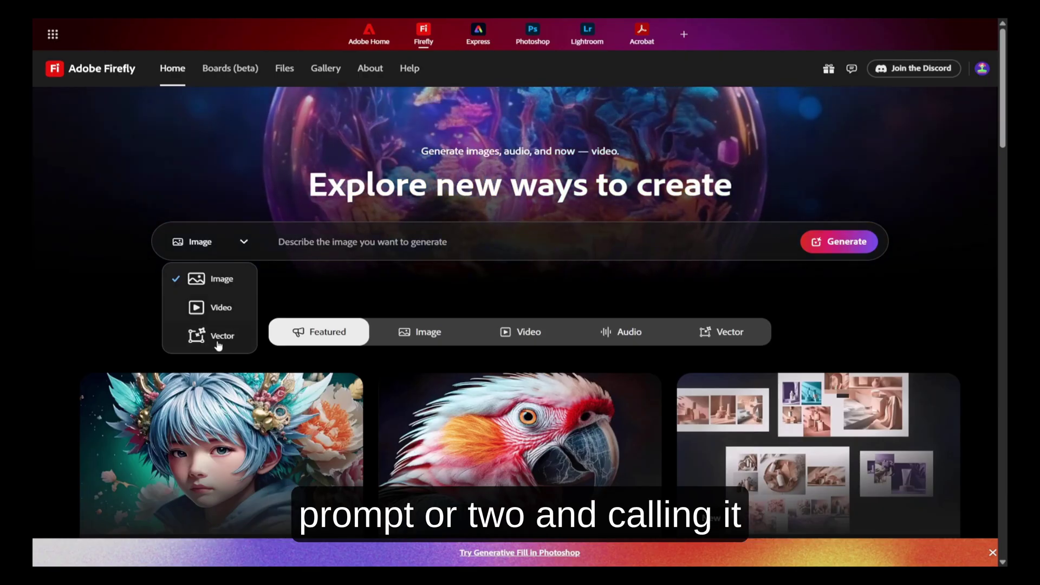
left_click(414, 296)
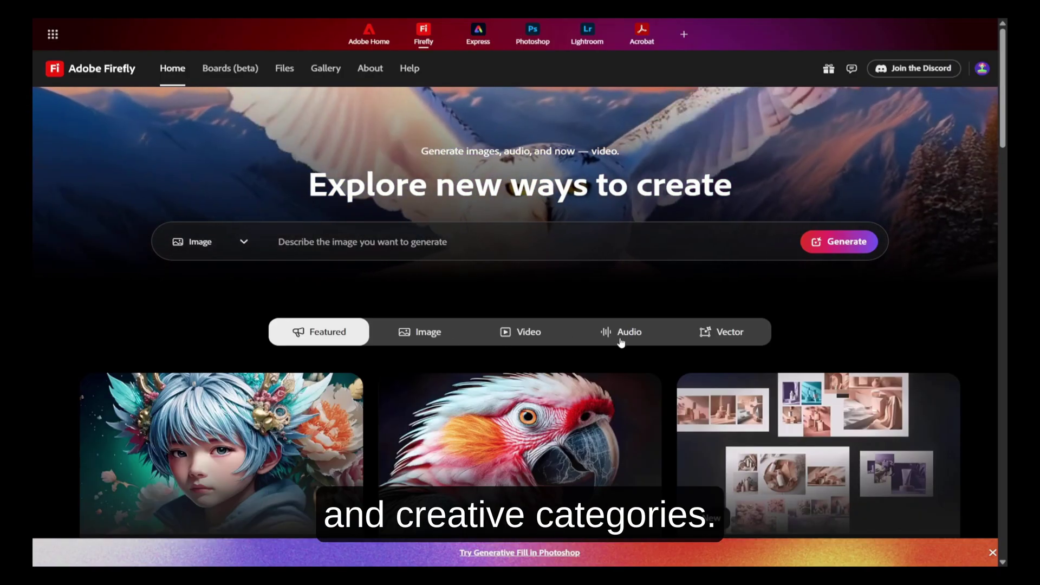
Step: Generate images from the prompt "a closeup shot of a kingfisher"
left_click(365, 244)
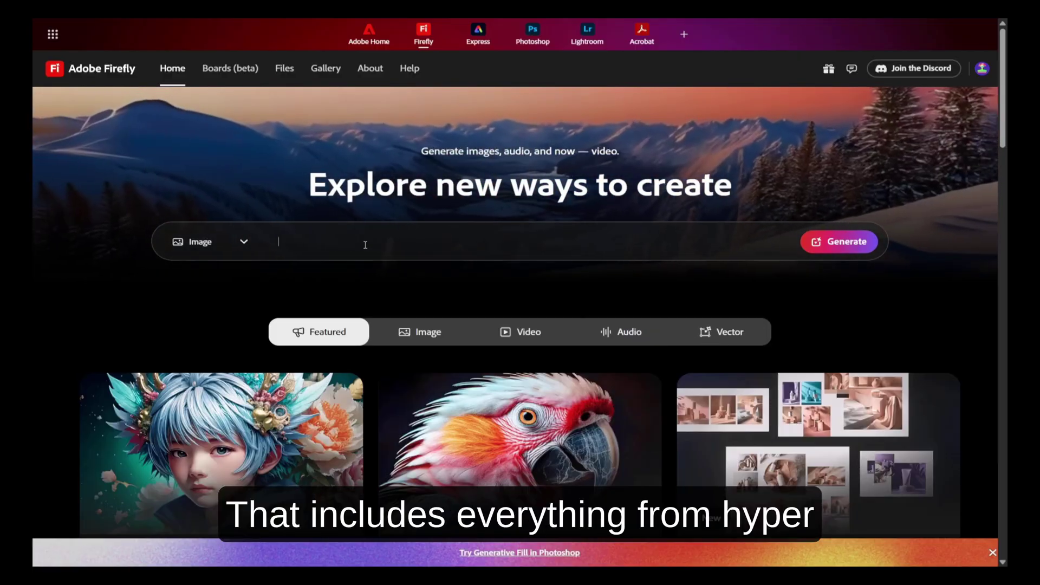
type("a close")
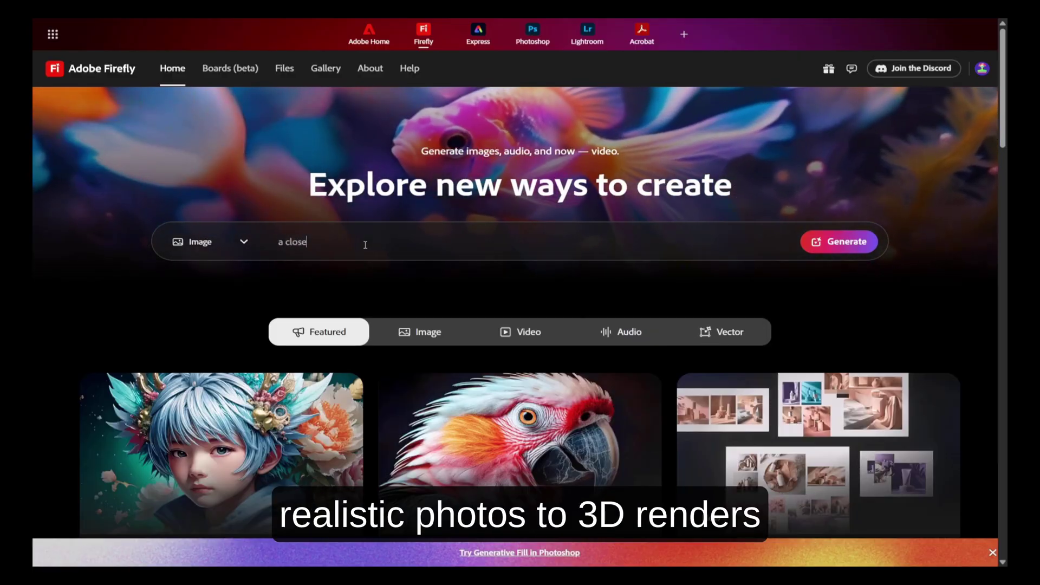
type("up shot of a ")
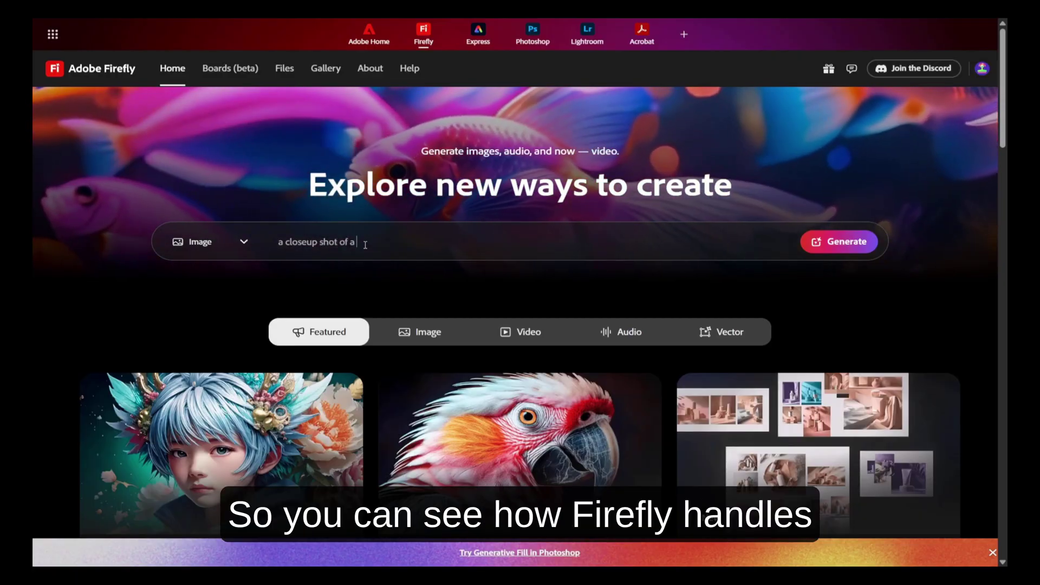
type("k")
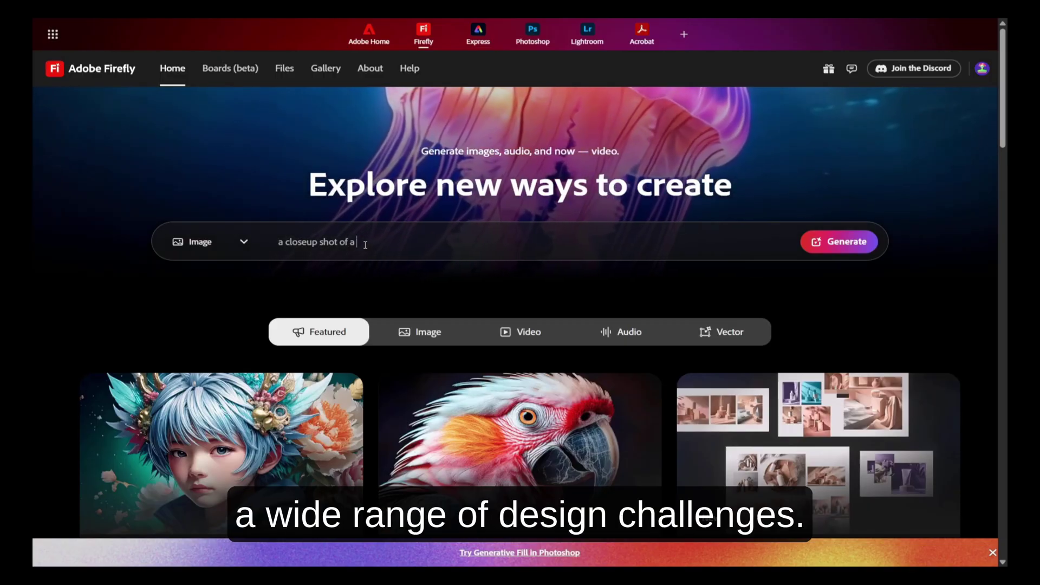
type("kingfish")
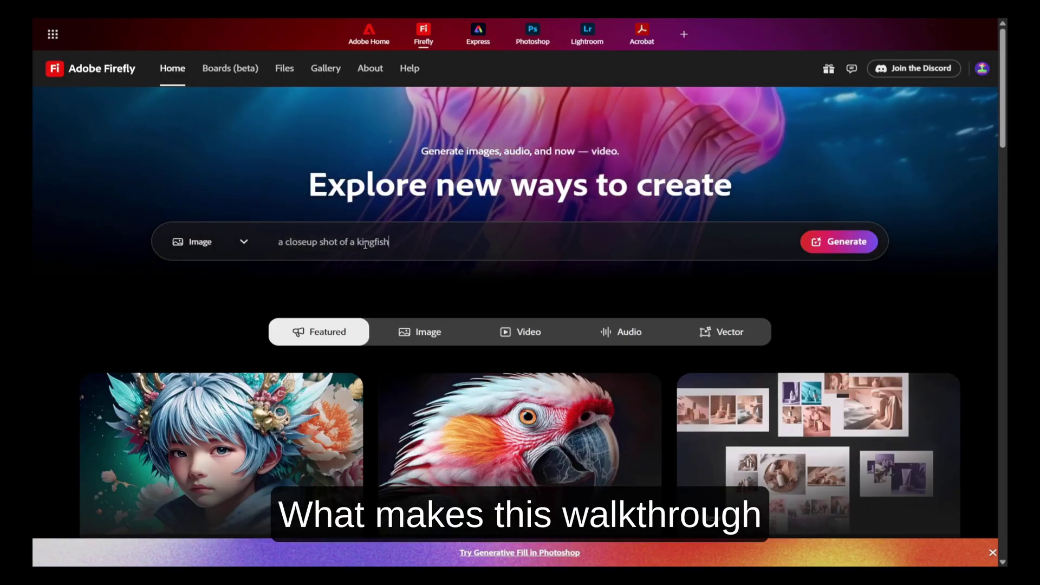
type("er")
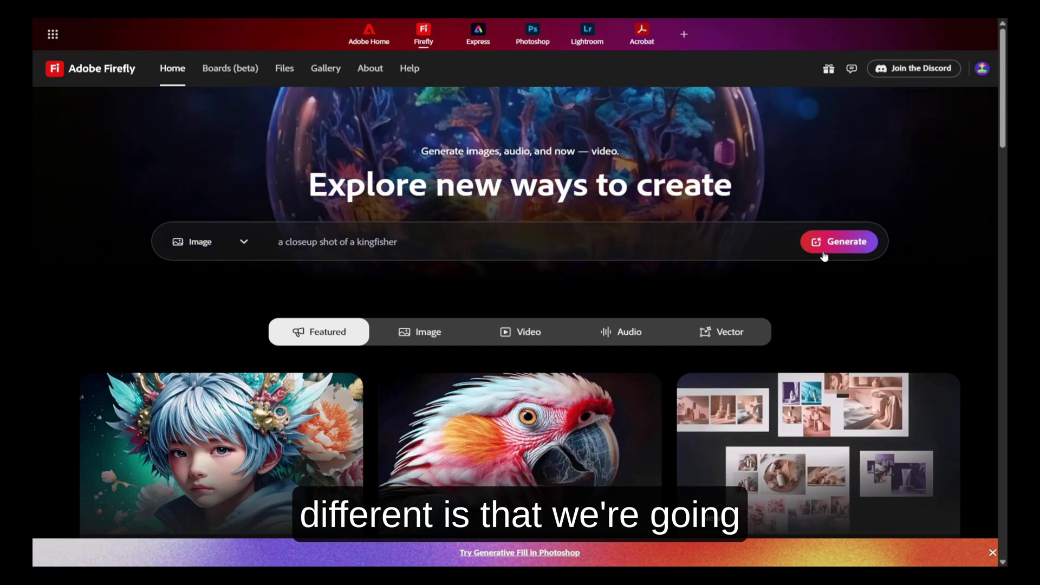
left_click(834, 244)
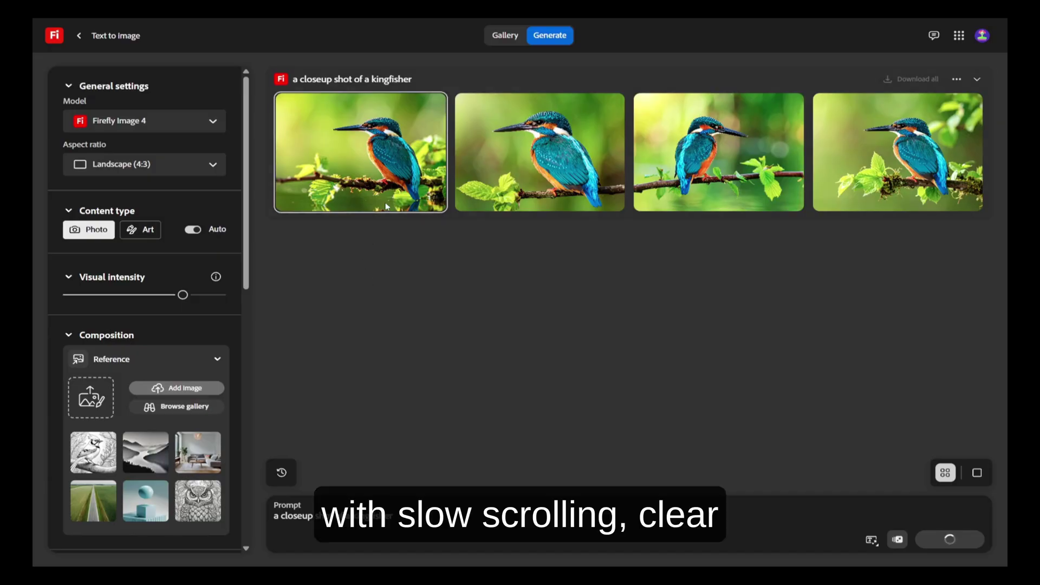
Step: View the four generated kingfisher images one after another at full size, then return to the results
left_click(372, 168)
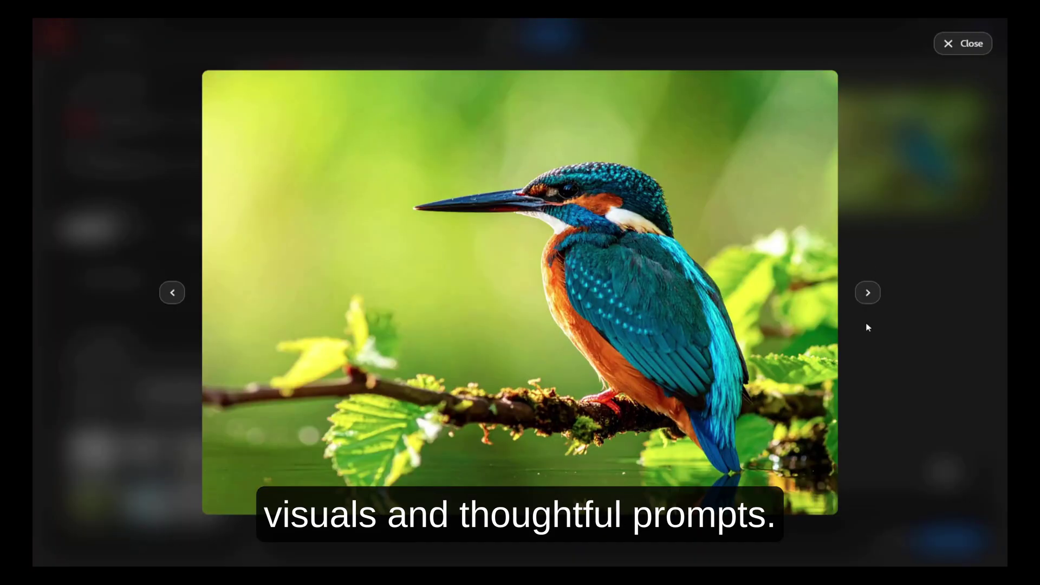
left_click(868, 293)
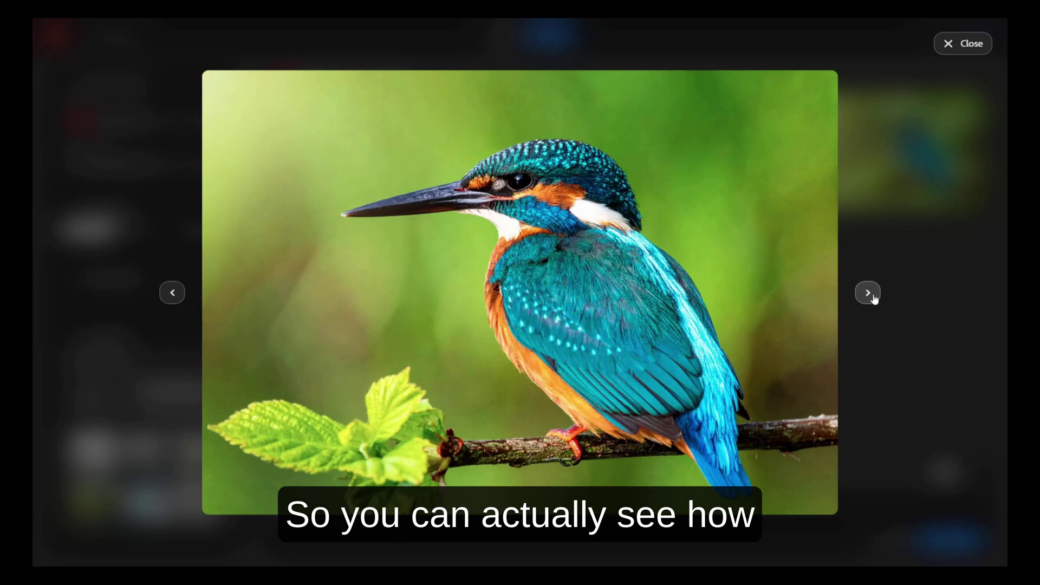
left_click(869, 293)
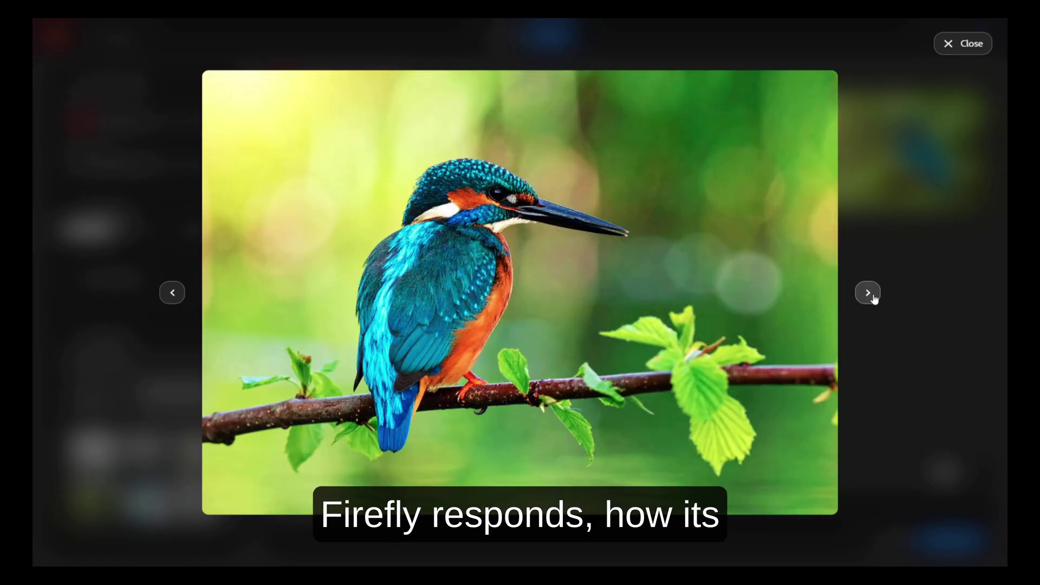
left_click(868, 293)
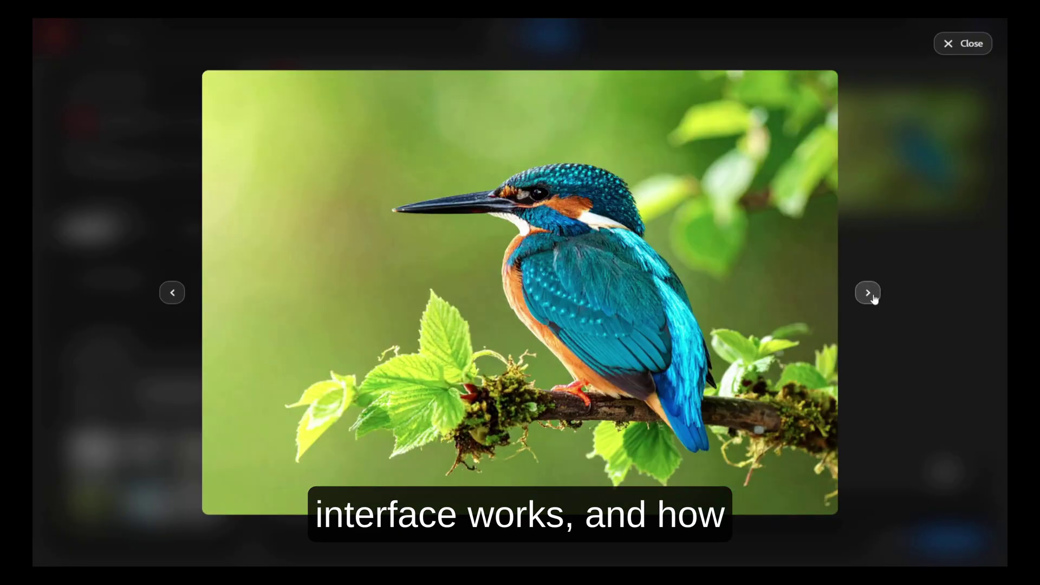
left_click(961, 51)
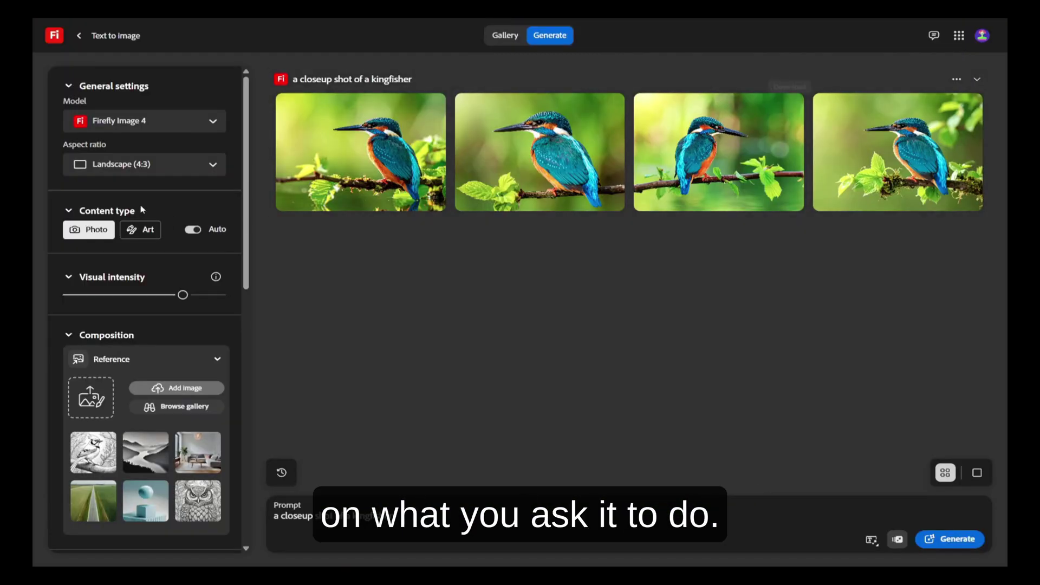
left_click(141, 166)
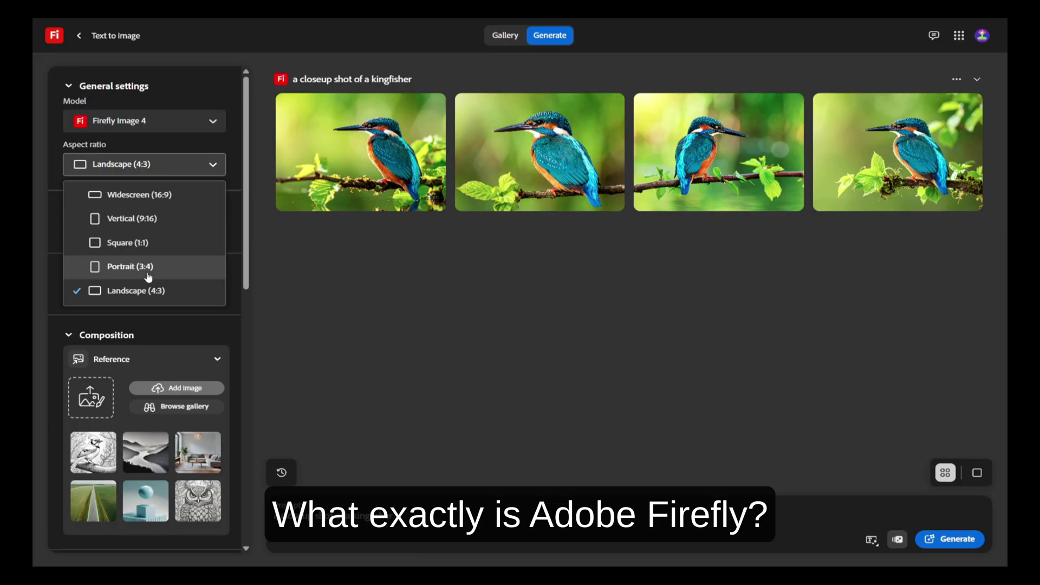
left_click(272, 283)
scroll(174, 265, "down", 1)
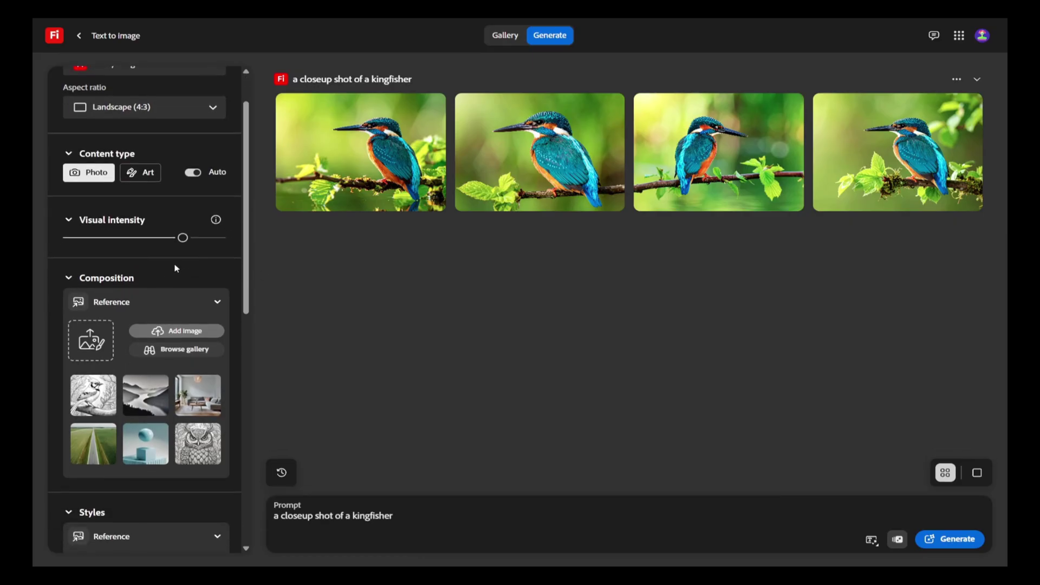
mouse_move(220, 224)
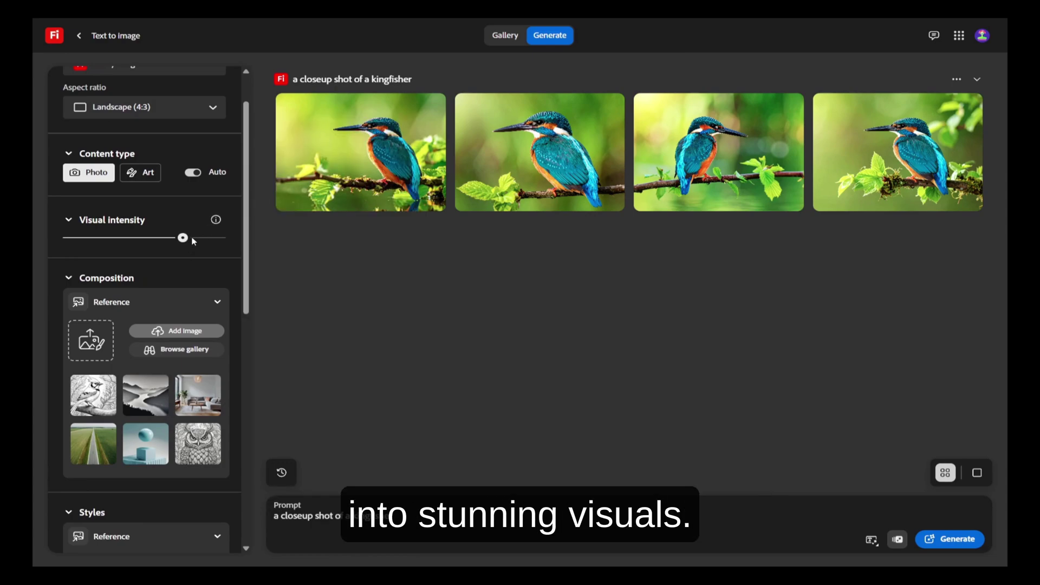
left_click_drag(202, 239, 165, 238)
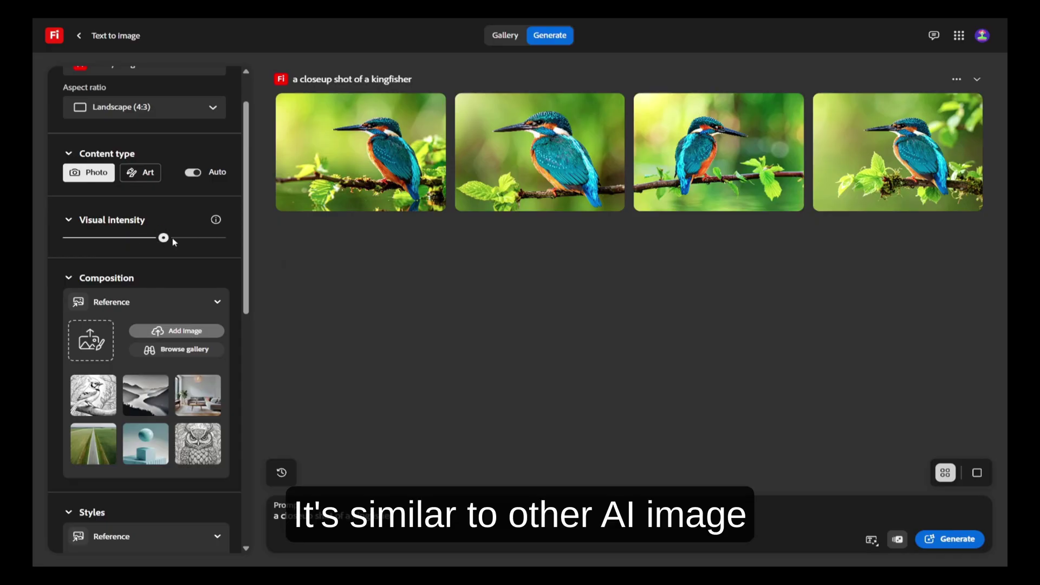
Step: Use the black-and-white bird sketch as the composition reference and generate the kingfisher images again
scroll(203, 282, "down", 3)
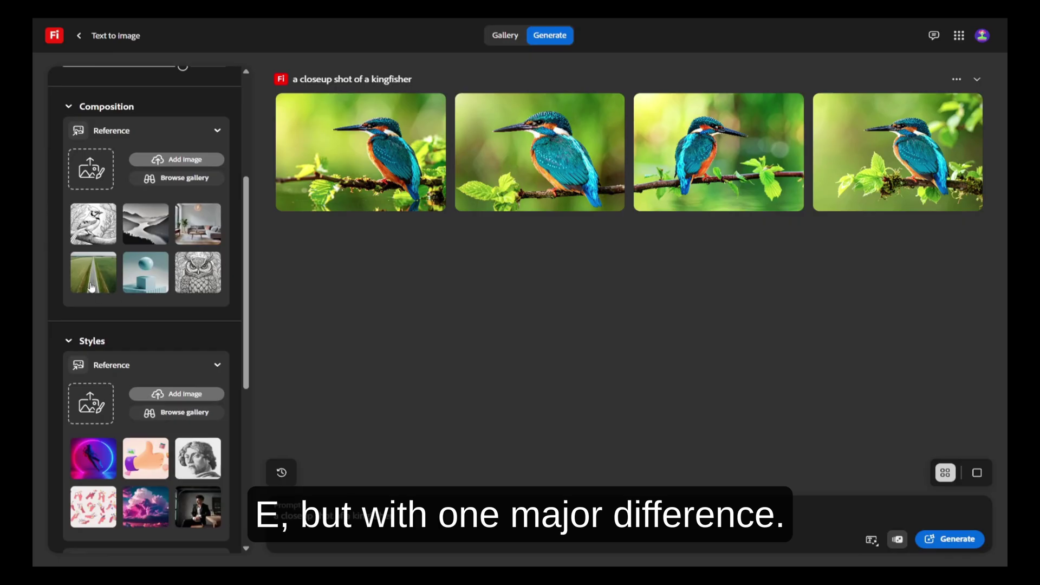
left_click(88, 223)
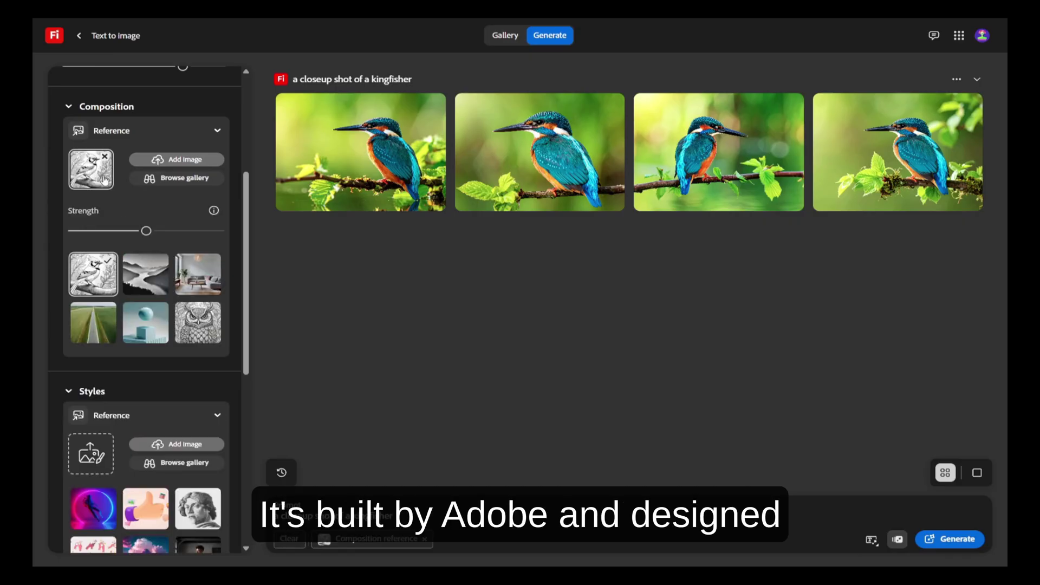
left_click(973, 542)
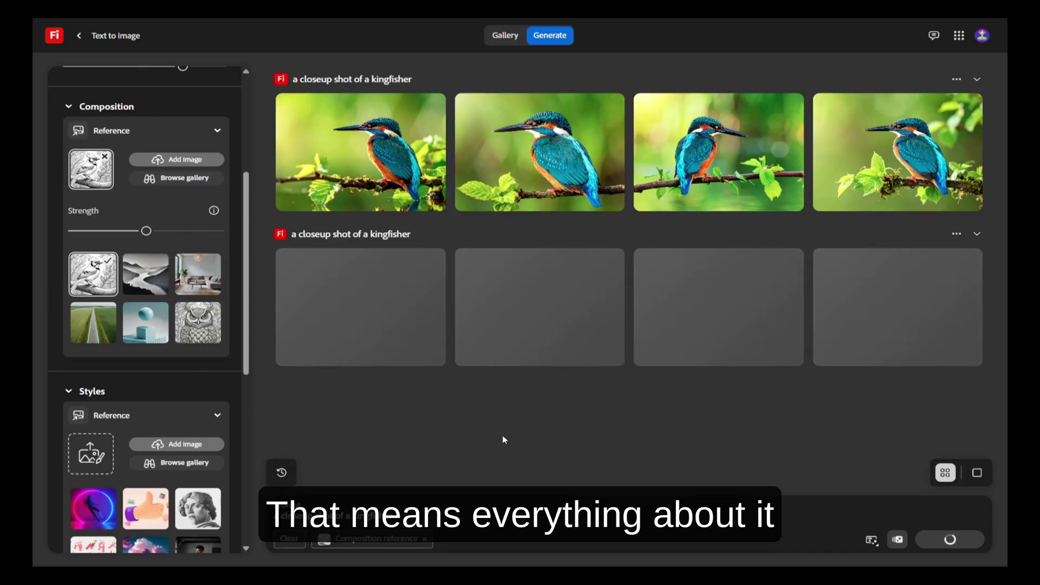
Step: Examine the kingfisher images generated with the composition reference at full size and return to the results
scroll(184, 316, "down", 1)
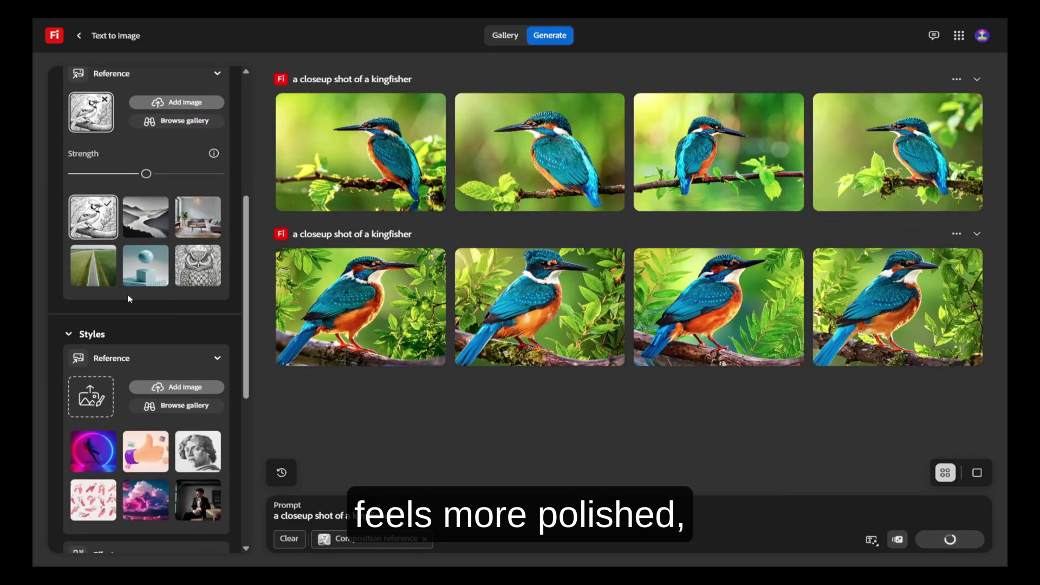
left_click(320, 298)
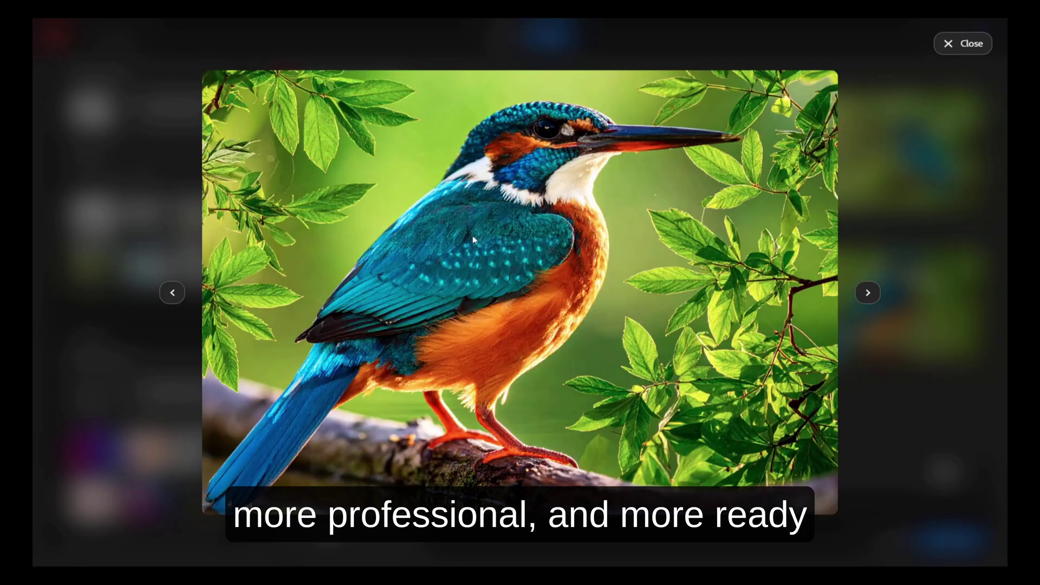
left_click(862, 294)
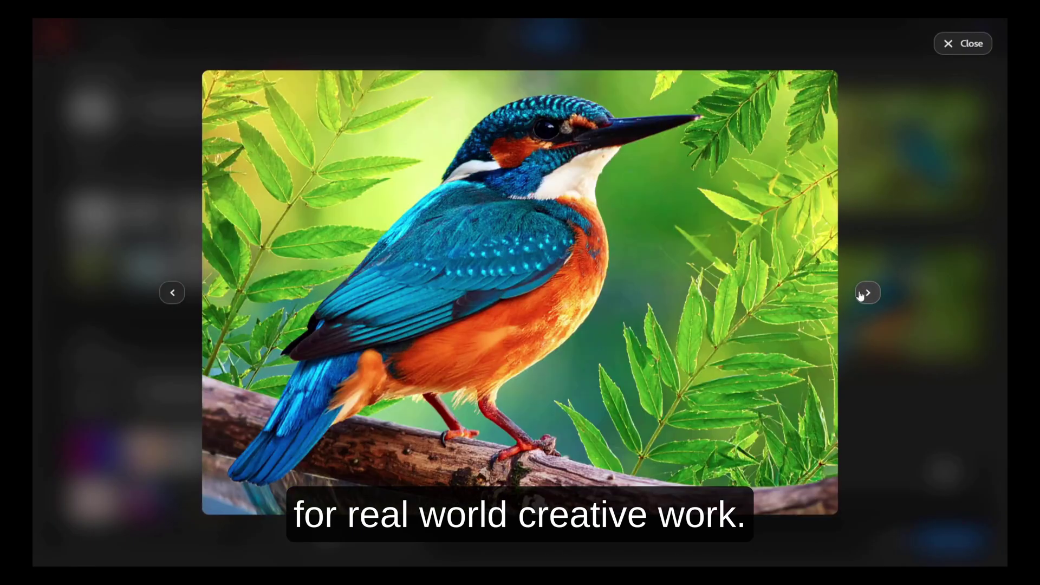
left_click(861, 296)
left_click(957, 44)
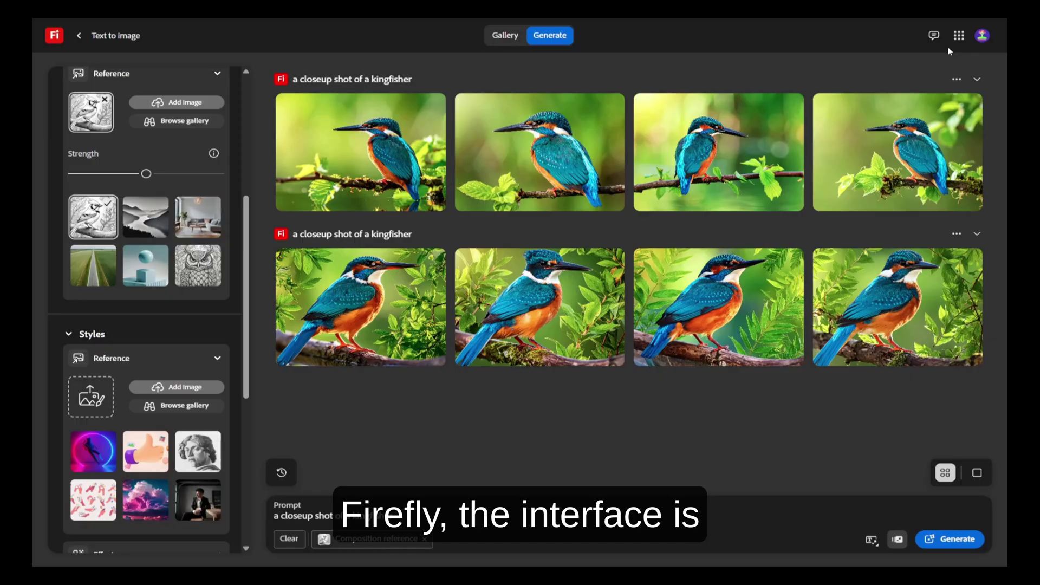
Step: Remove the composition reference and choose the dark photo of the seated man as the style reference
left_click(426, 540)
scroll(158, 257, "down", 3)
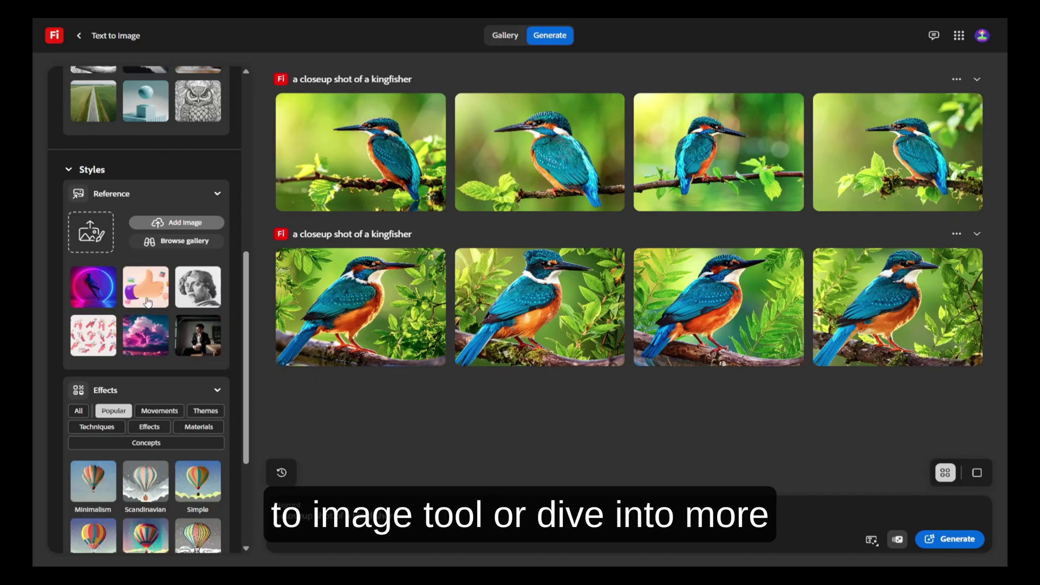
left_click(189, 343)
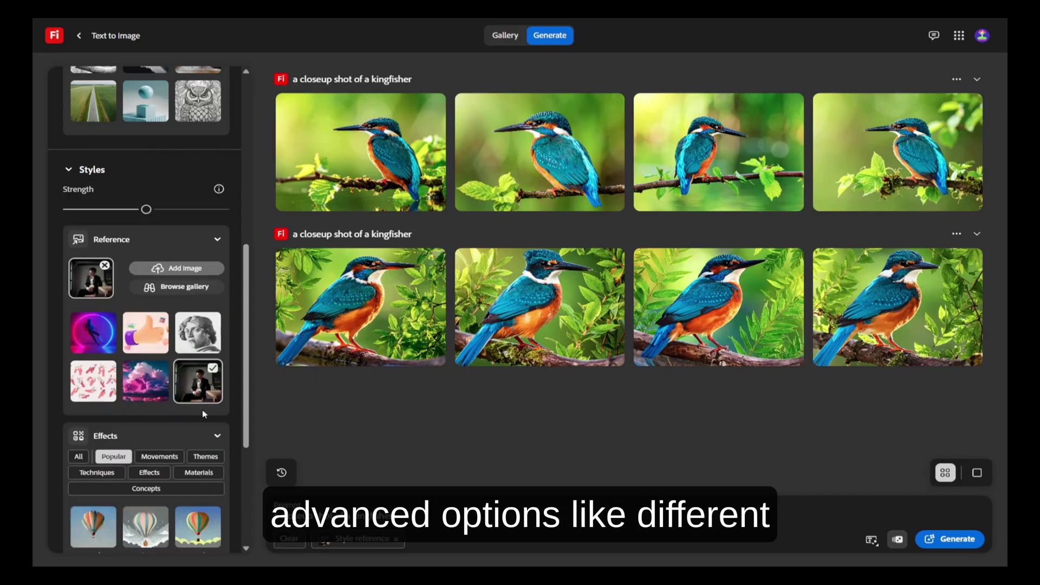
Step: Apply the Simple effect and set the color and tone to Cool tone
scroll(179, 390, "down", 3)
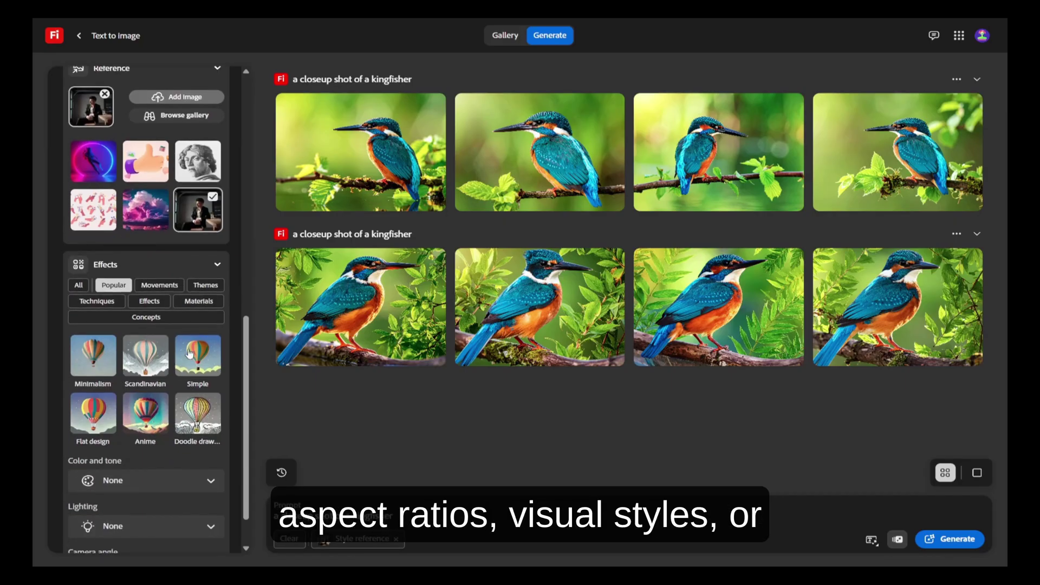
scroll(189, 354, "down", 1)
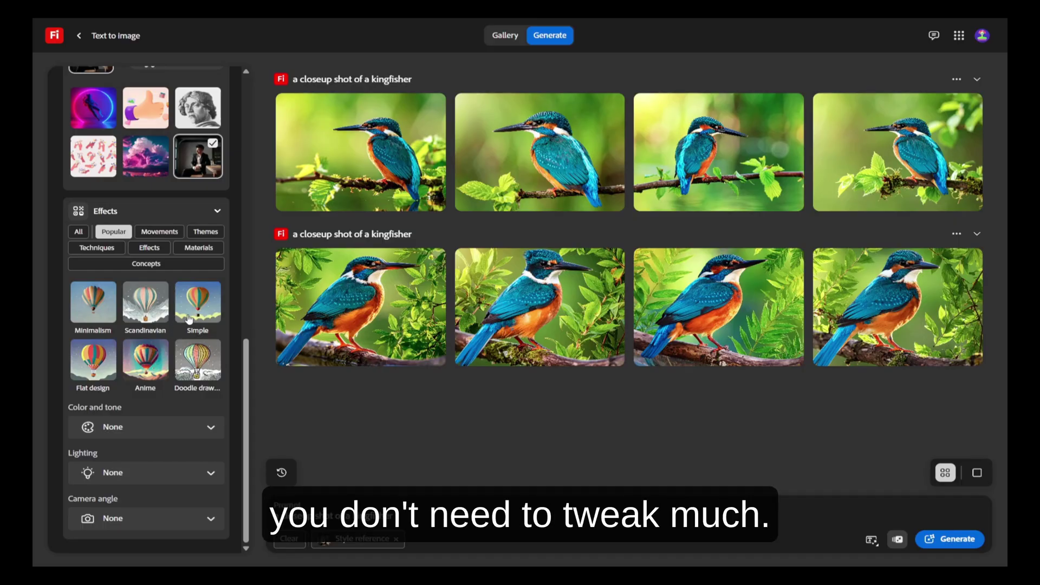
left_click(188, 322)
left_click(146, 432)
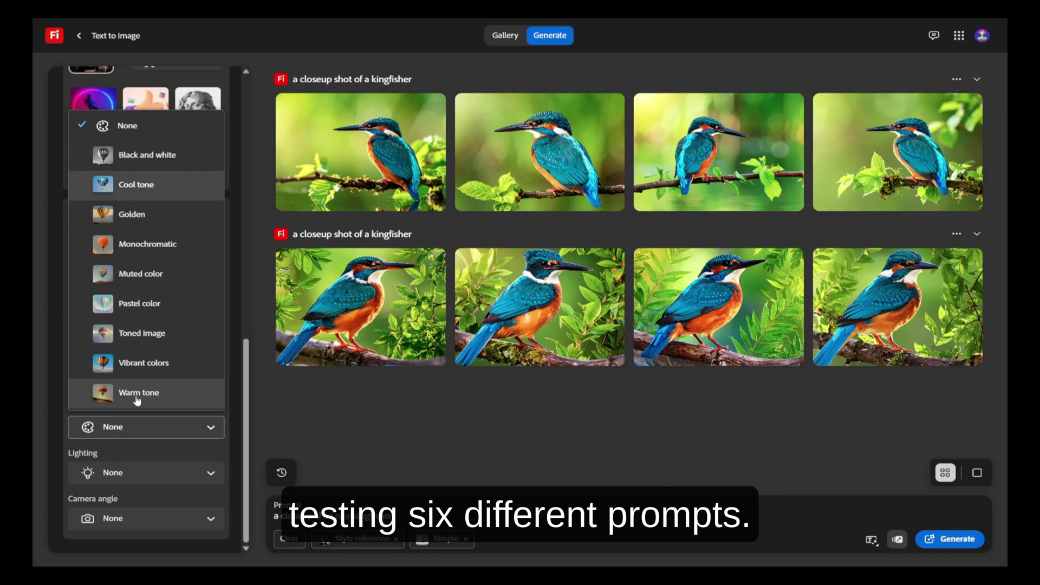
left_click(144, 189)
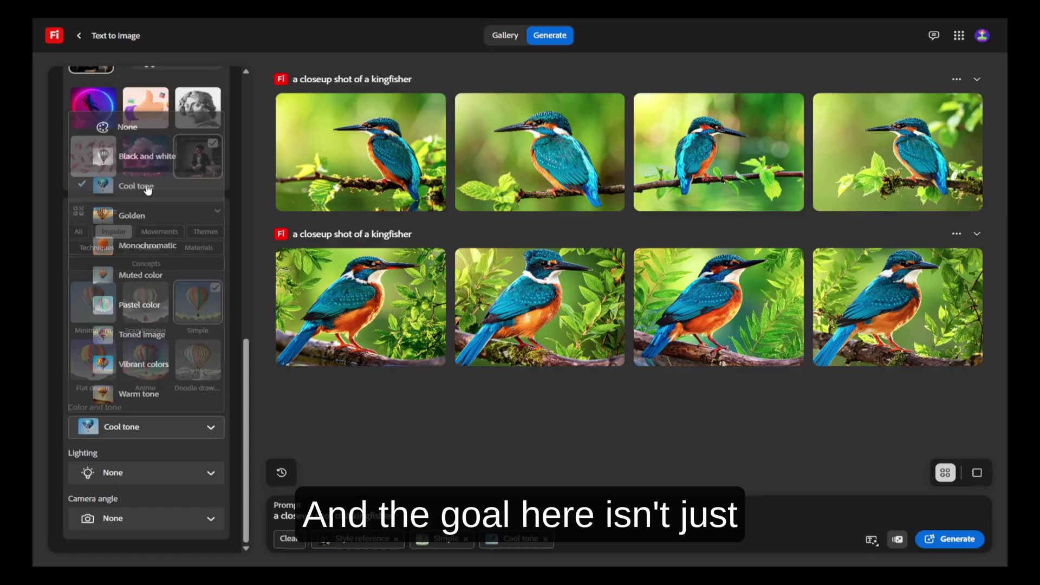
Step: Set the lighting to Surreal lighting and the camera angle to Closeup
left_click(152, 475)
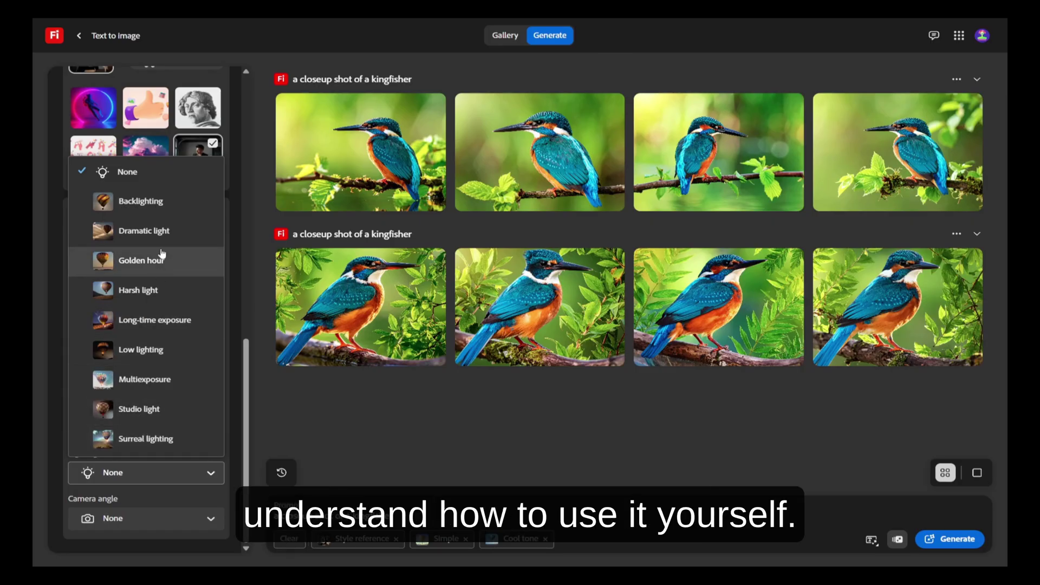
left_click(178, 451)
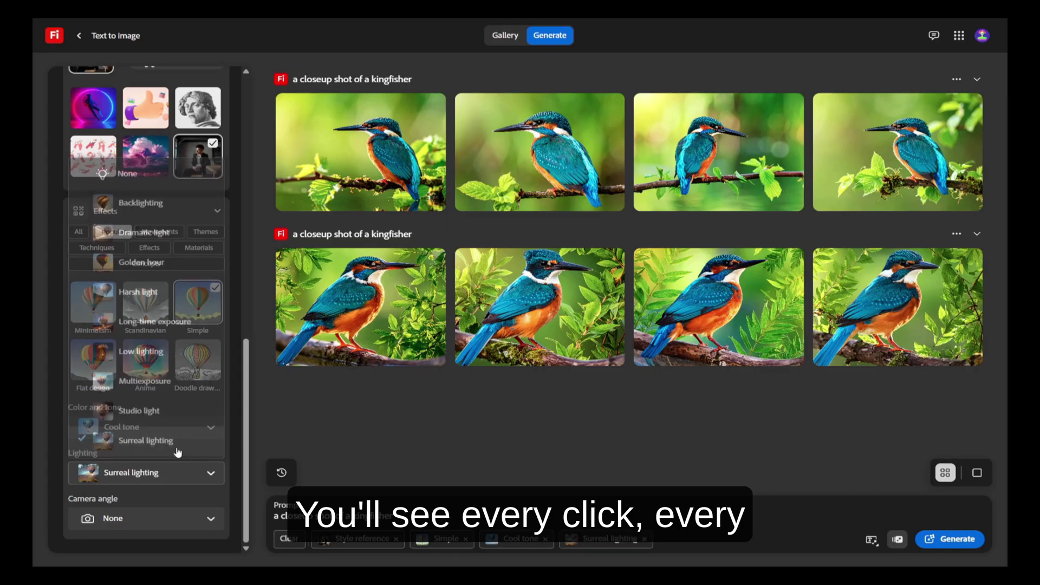
left_click(168, 521)
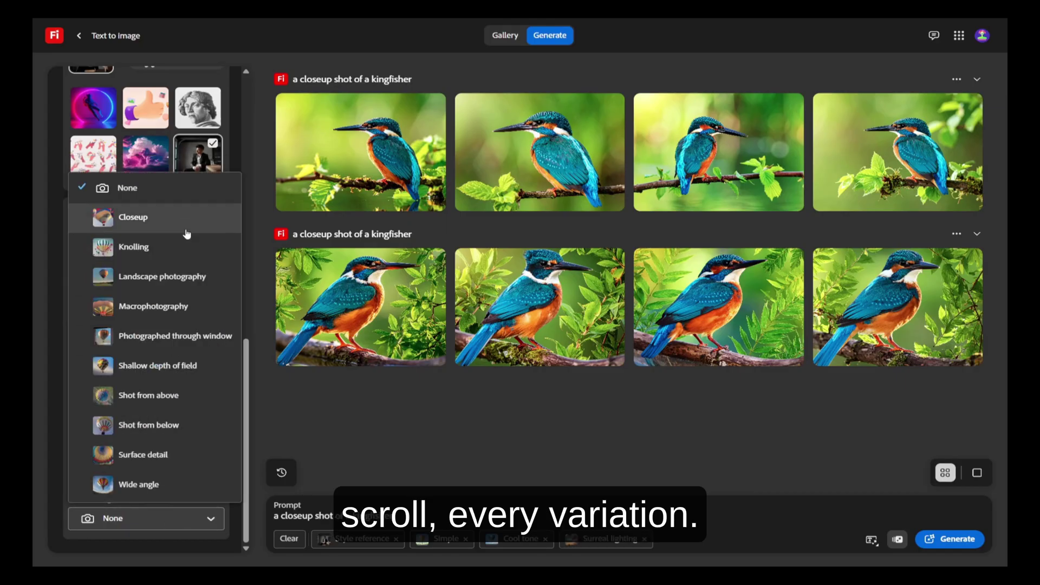
left_click(160, 220)
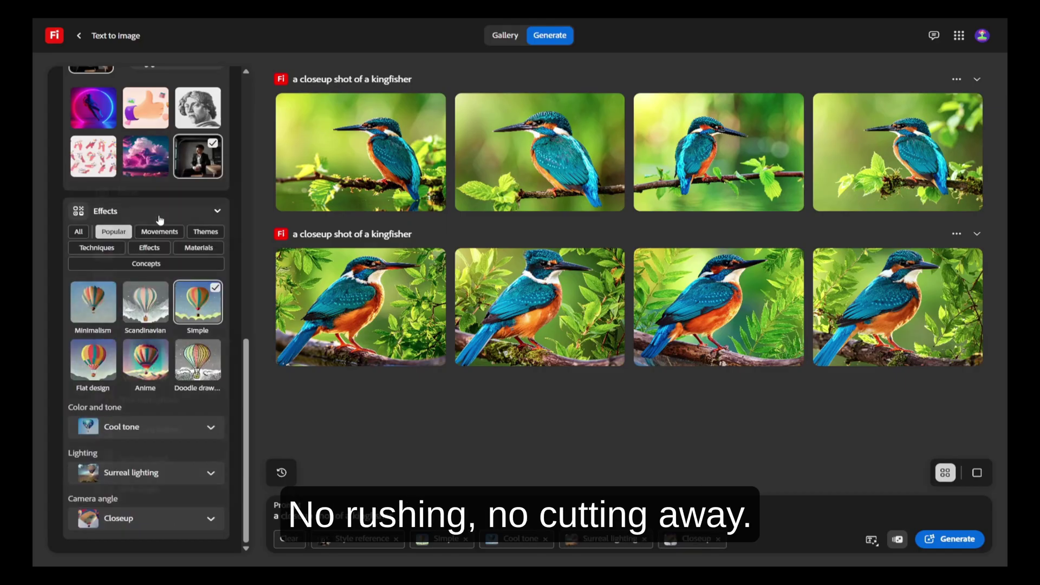
Step: Generate the kingfisher images with the chosen style settings, examine all four at full size, and return to the results
left_click(958, 540)
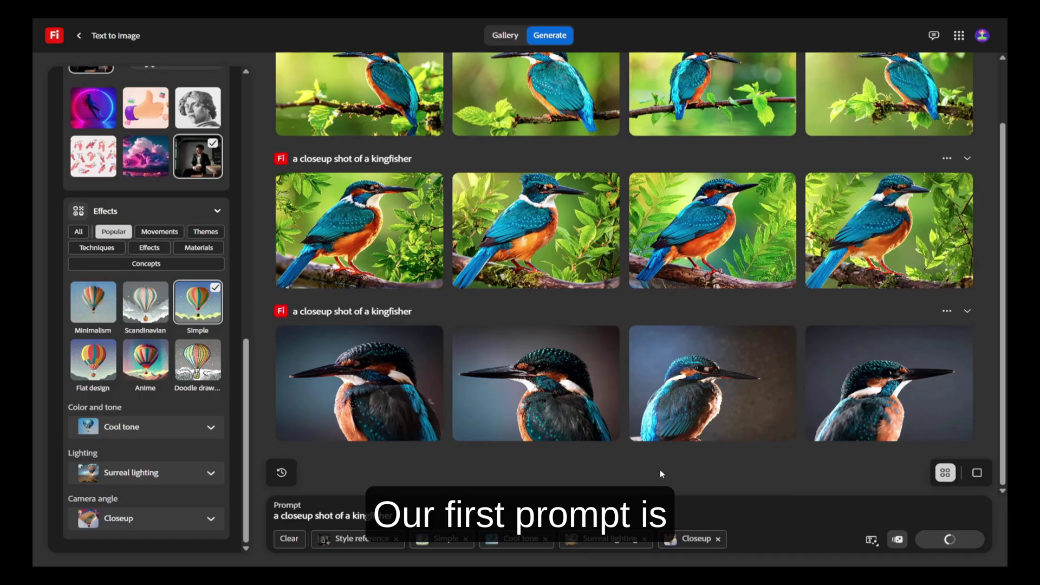
left_click(387, 408)
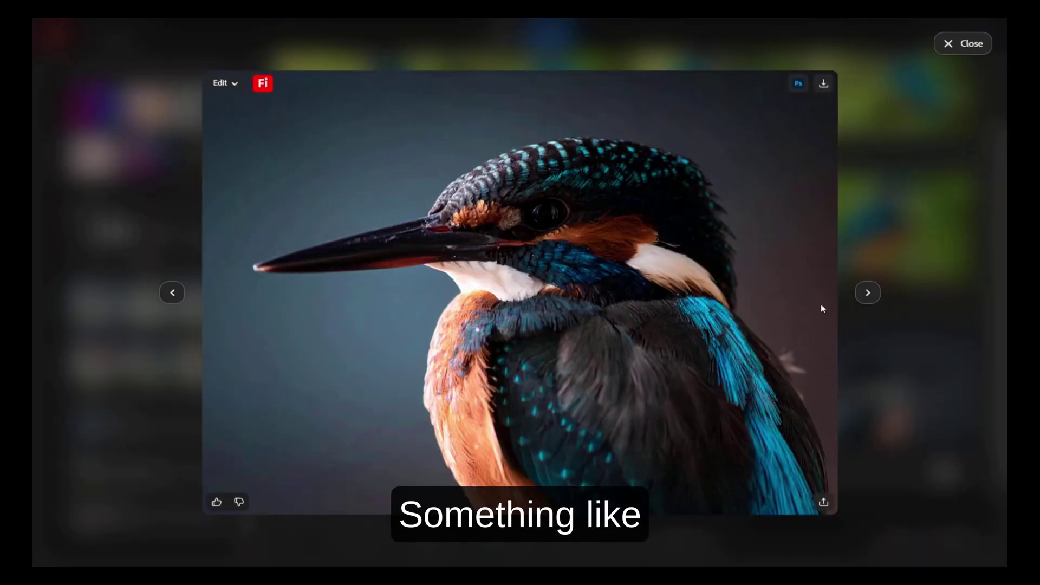
left_click(862, 296)
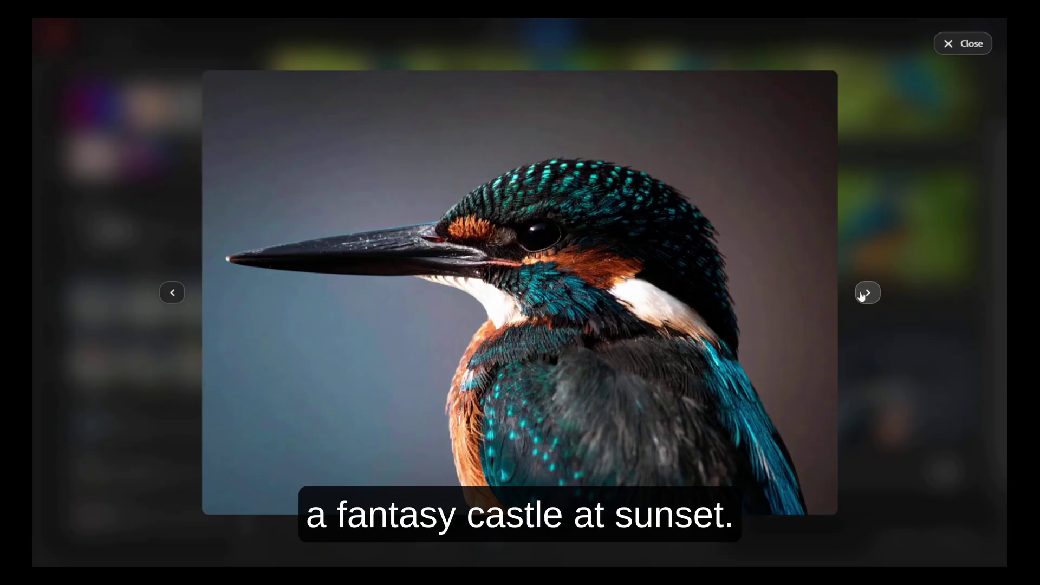
left_click(862, 296)
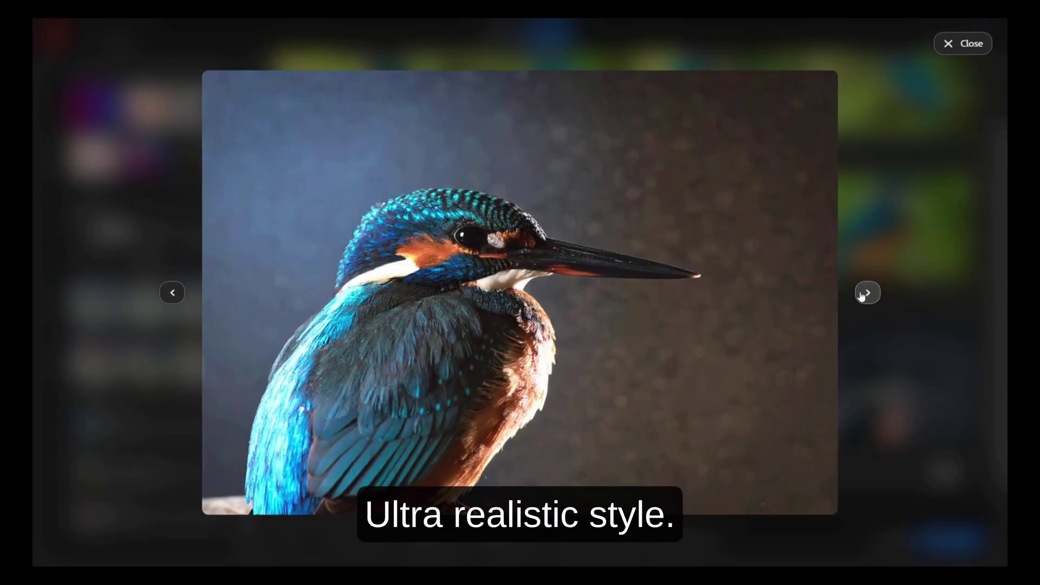
left_click(863, 296)
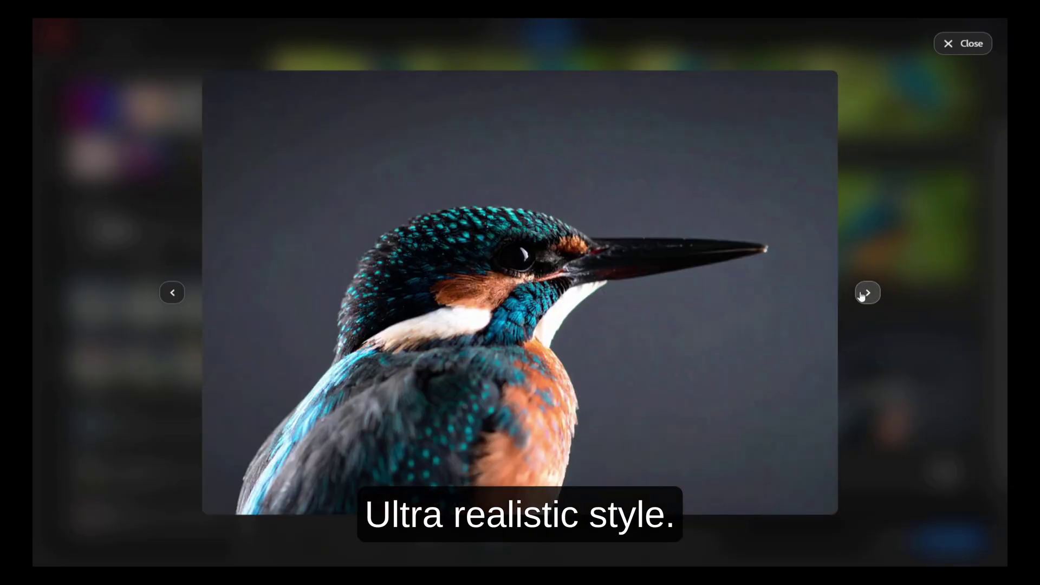
left_click(948, 44)
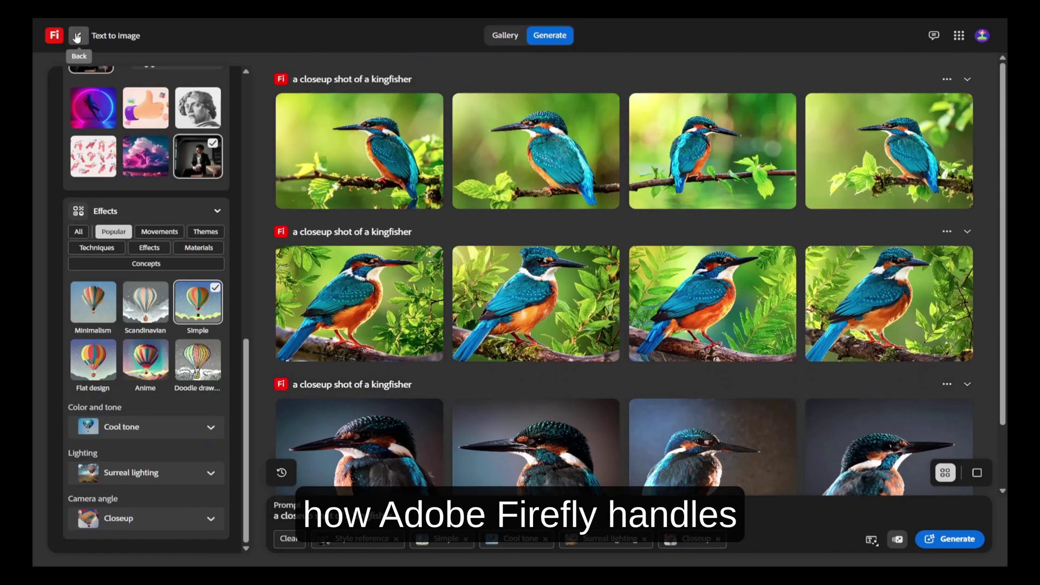
Step: Return to the Firefly home page, open Text to video from the video tools, and dismiss the premium feature introduction
left_click(76, 37)
left_click(528, 336)
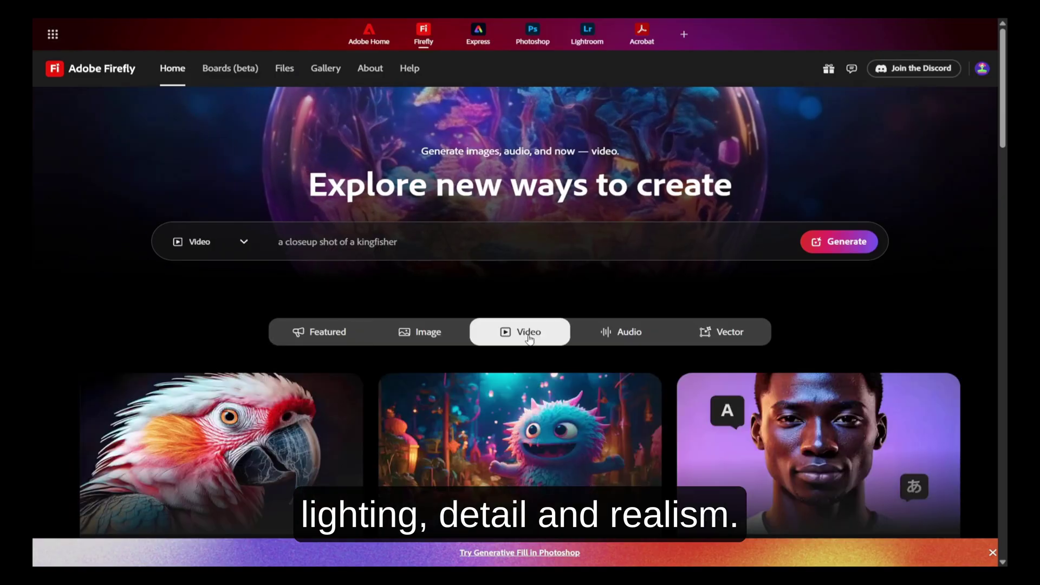
scroll(530, 339, "down", 1)
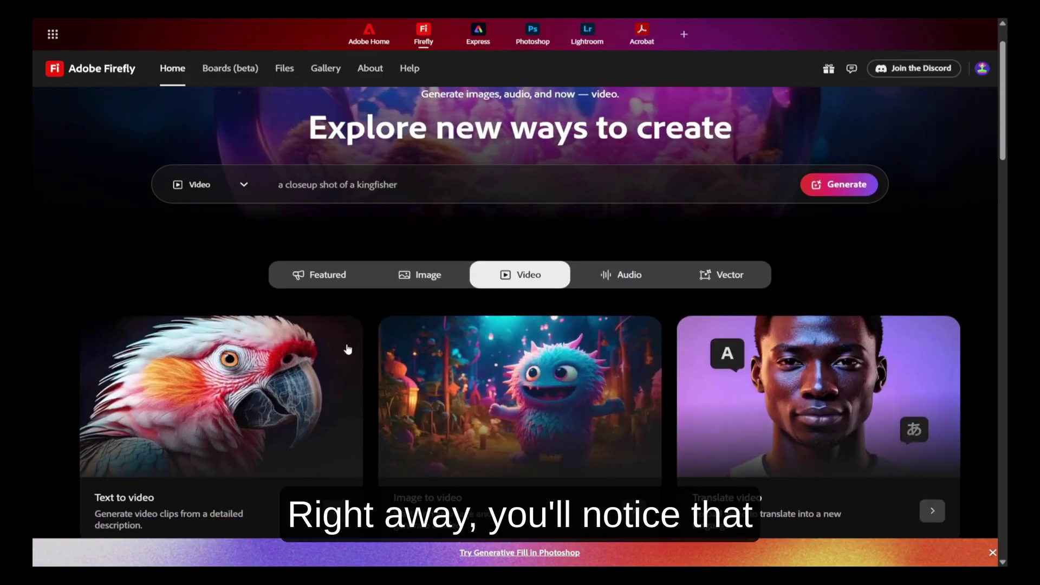
scroll(182, 399, "down", 2)
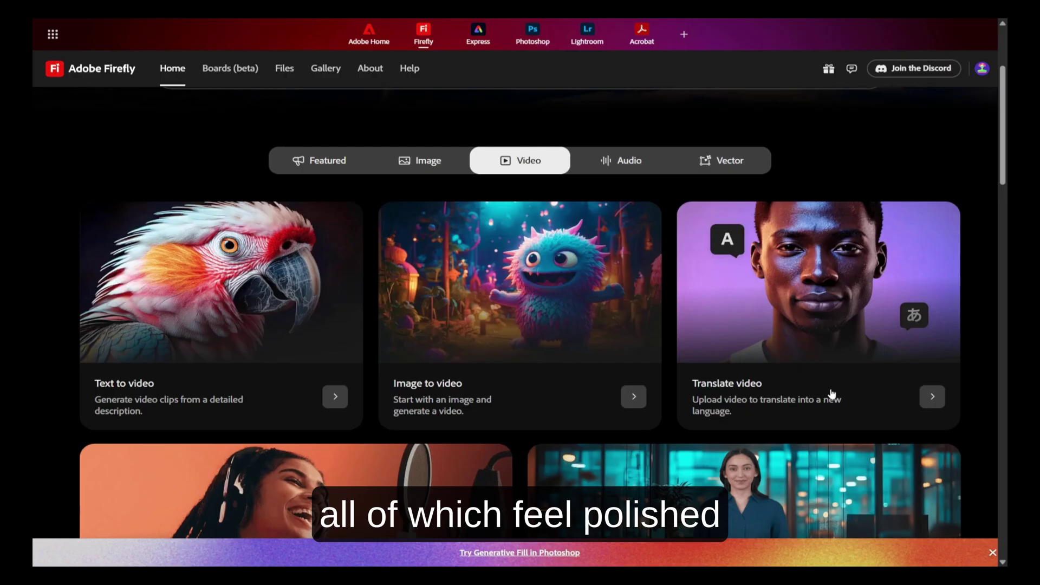
scroll(733, 393, "down", 3)
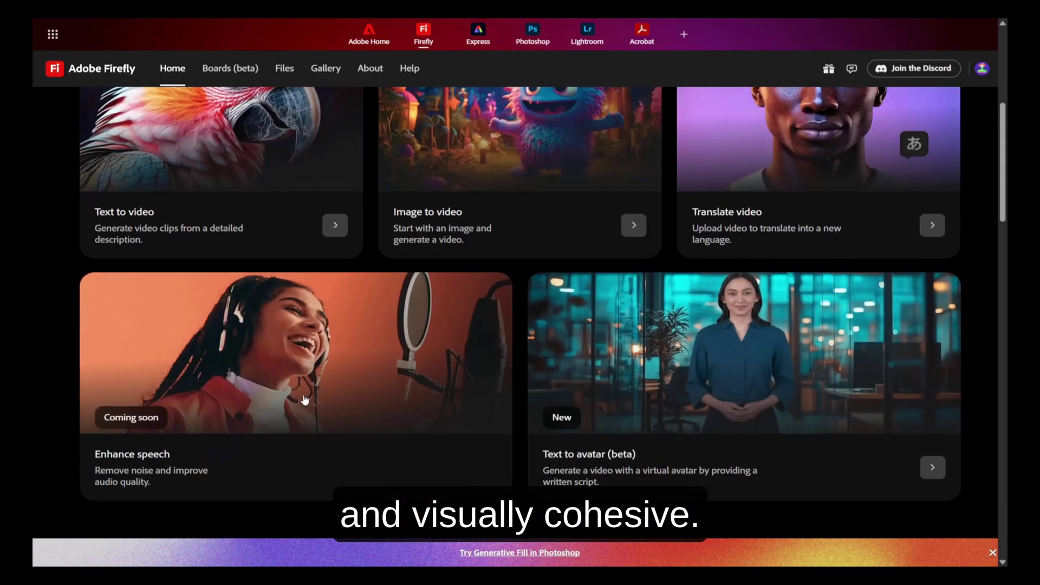
scroll(571, 409, "up", 5)
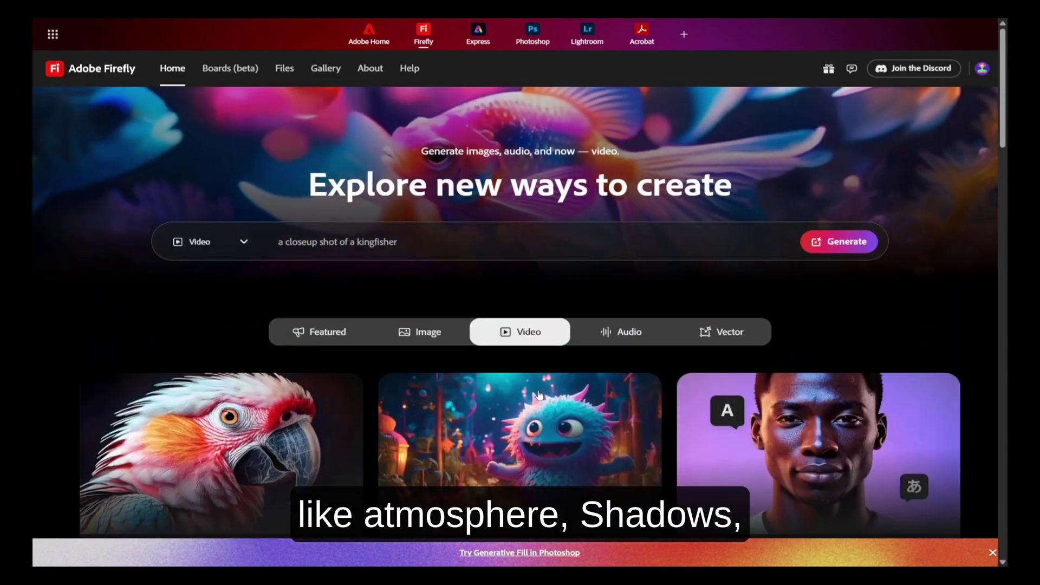
scroll(326, 360, "down", 2)
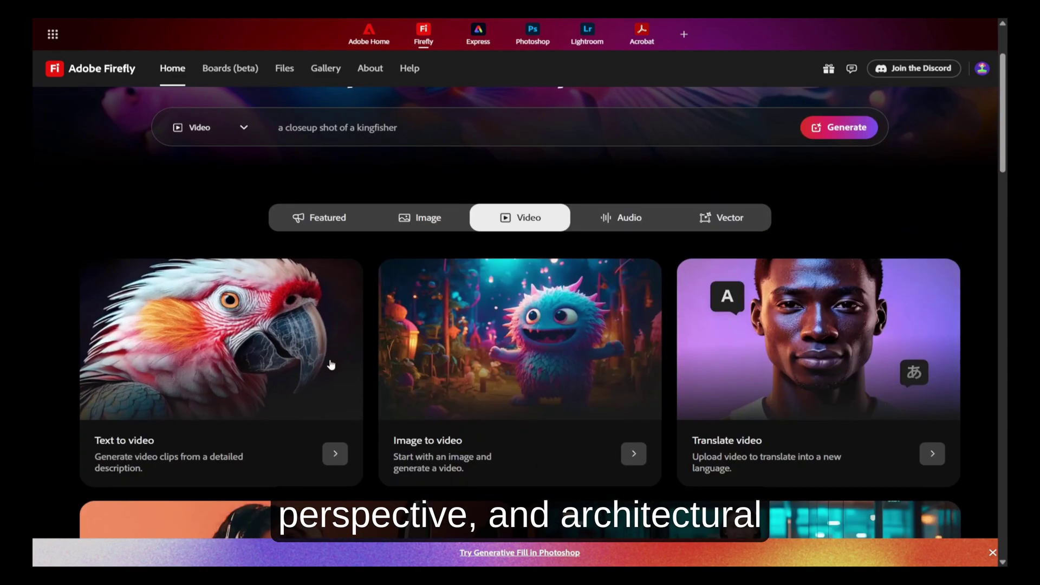
left_click(277, 369)
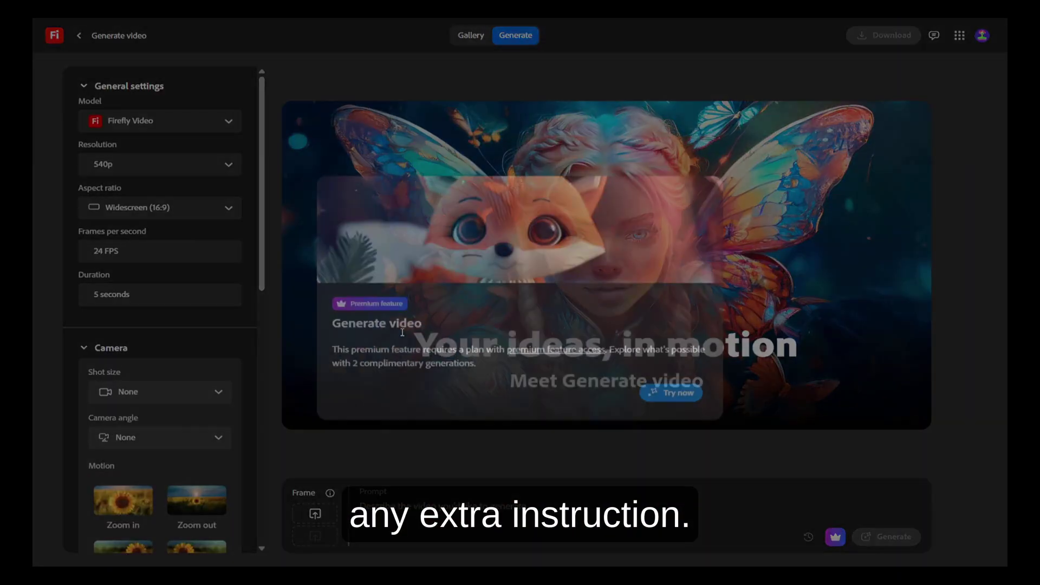
left_click(675, 388)
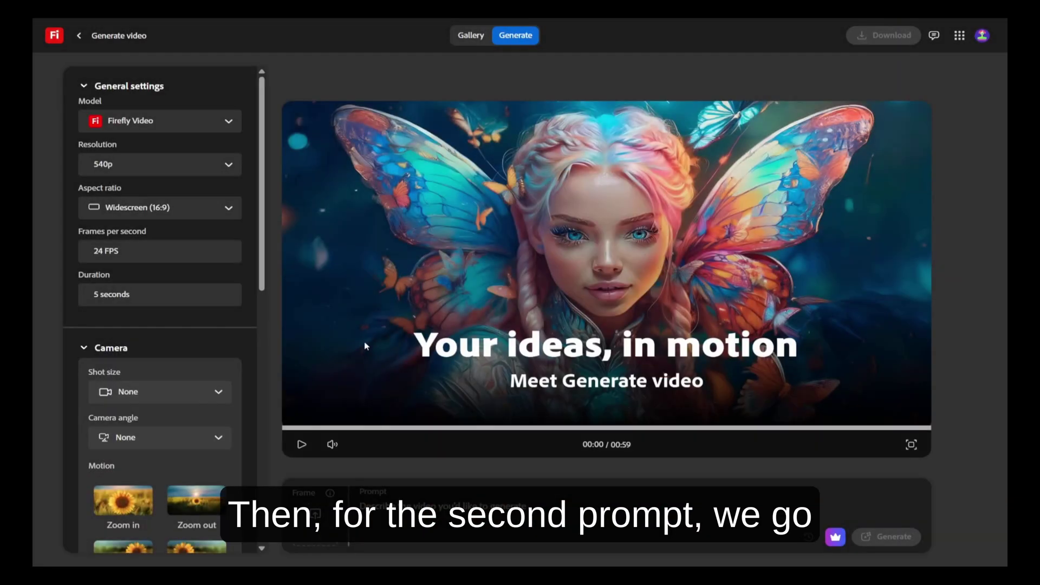
Step: Set the video resolution to 1080p and the camera shot size to Medium shot
left_click(195, 171)
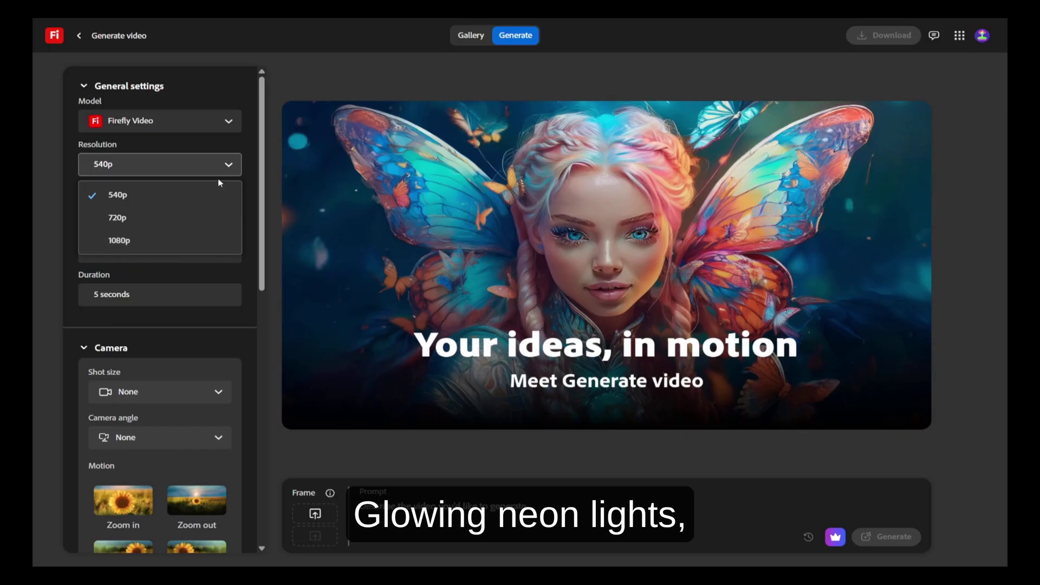
left_click(181, 240)
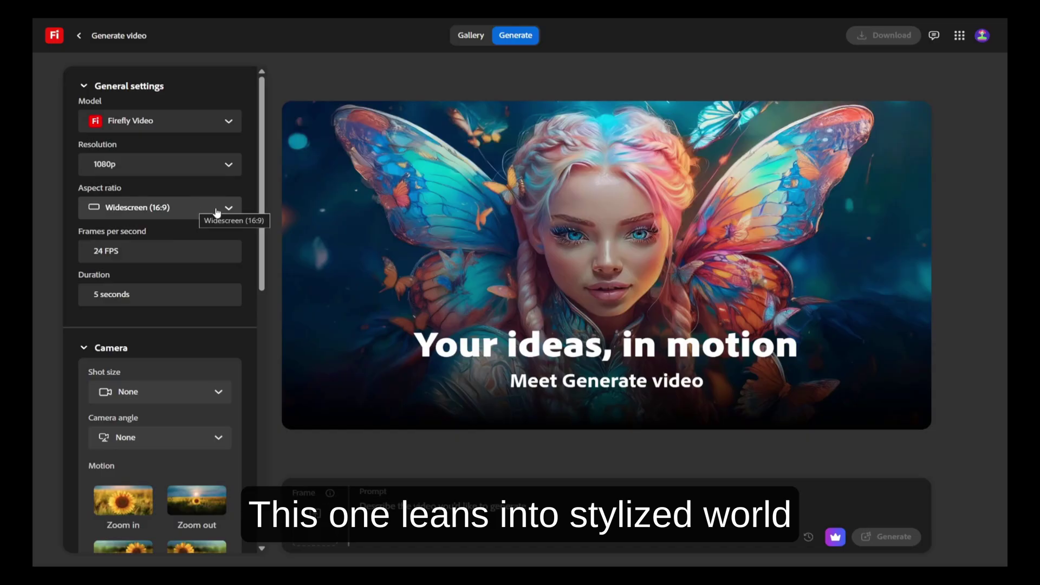
scroll(167, 262, "down", 2)
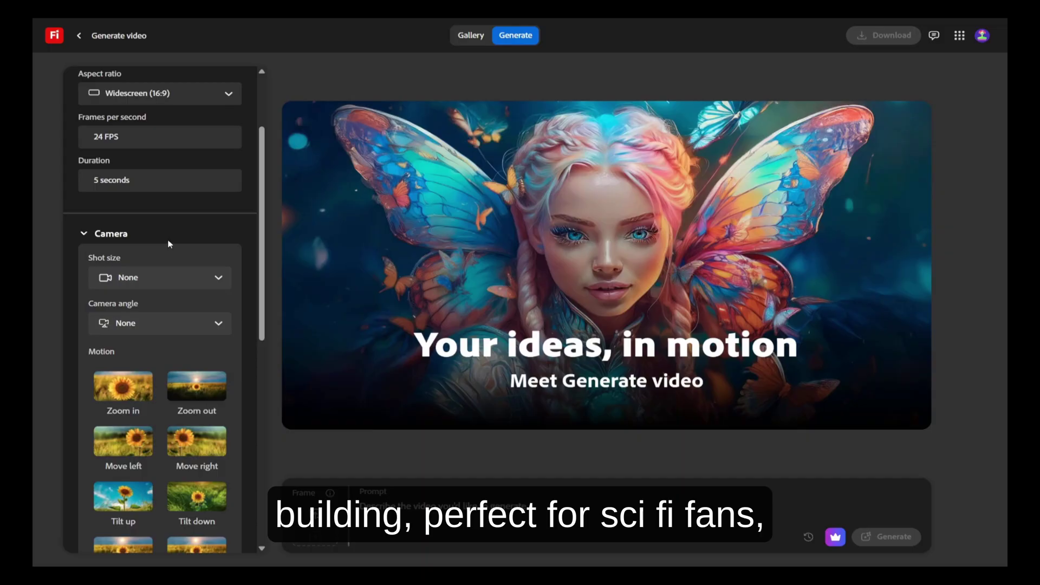
left_click(188, 279)
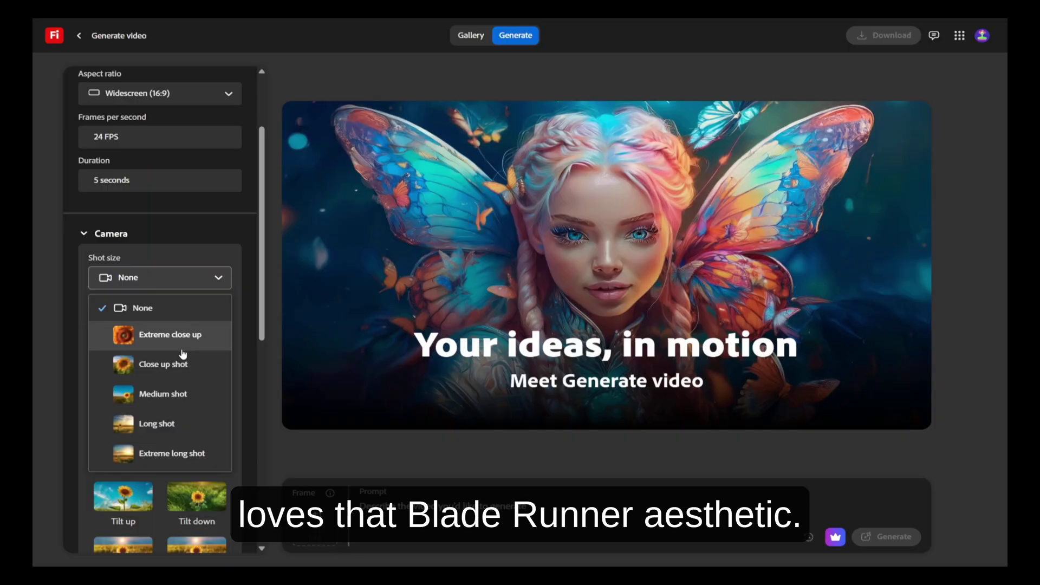
left_click(188, 402)
Step: Set the camera motion to Zoom in
scroll(178, 341, "up", 2)
scroll(178, 342, "down", 5)
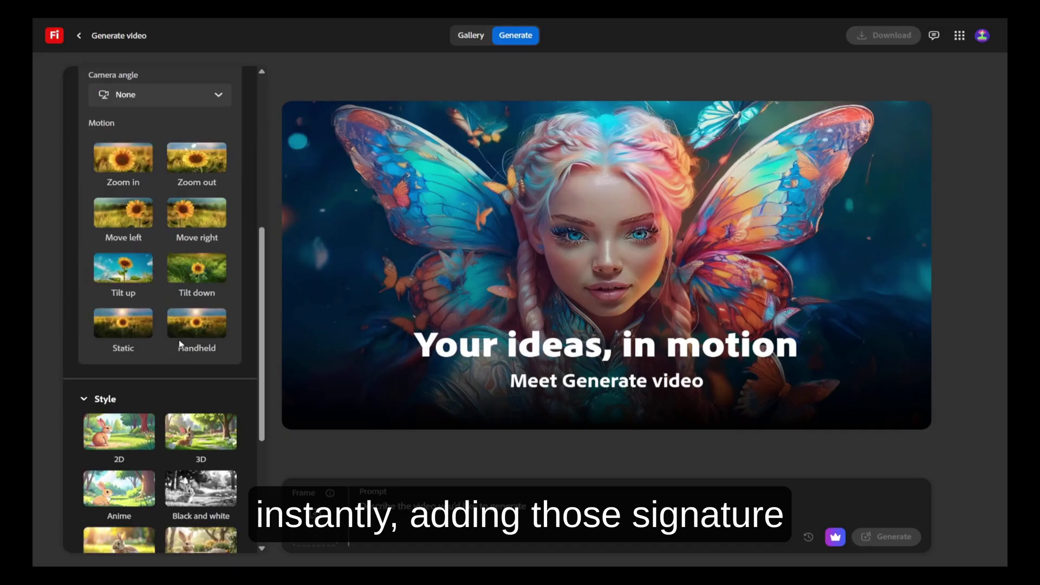
scroll(181, 344, "down", 5)
scroll(180, 345, "up", 2)
scroll(148, 283, "up", 2)
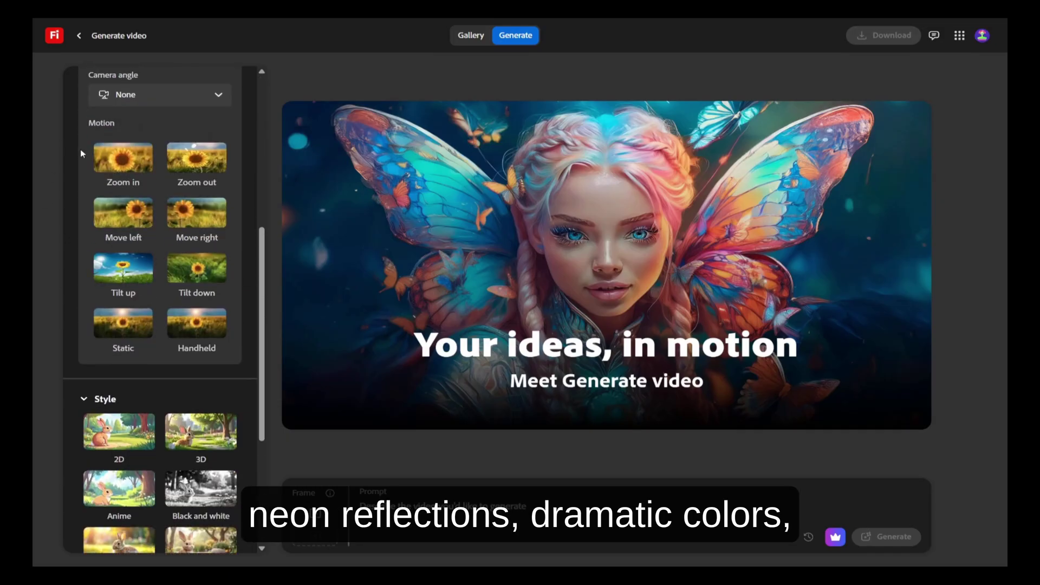
left_click(125, 158)
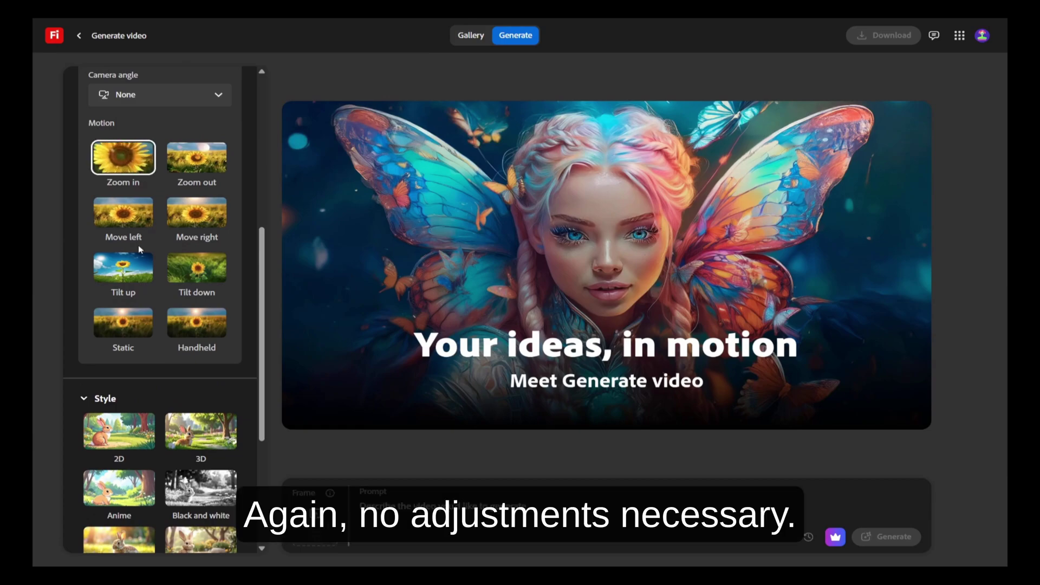
Step: Apply the 2D style and generate the clock tower video
scroll(138, 245, "down", 1)
scroll(140, 259, "down", 1)
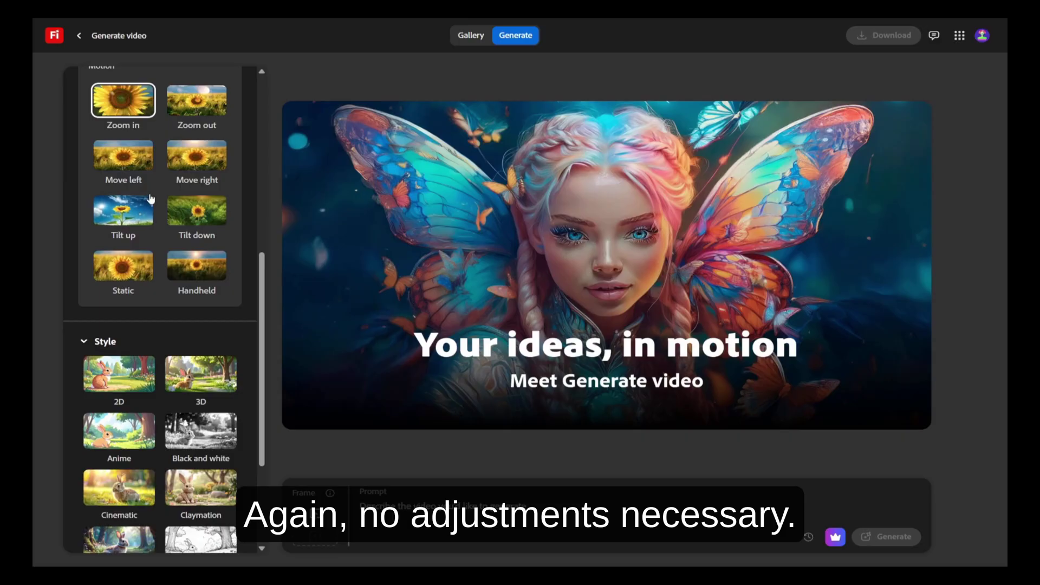
scroll(153, 196, "down", 1)
scroll(155, 193, "down", 2)
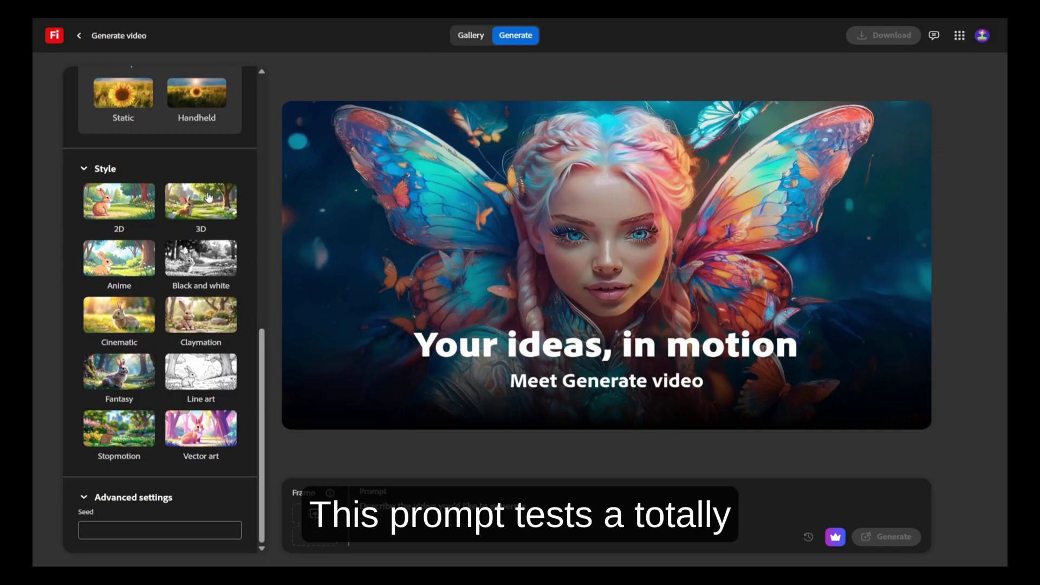
left_click(126, 217)
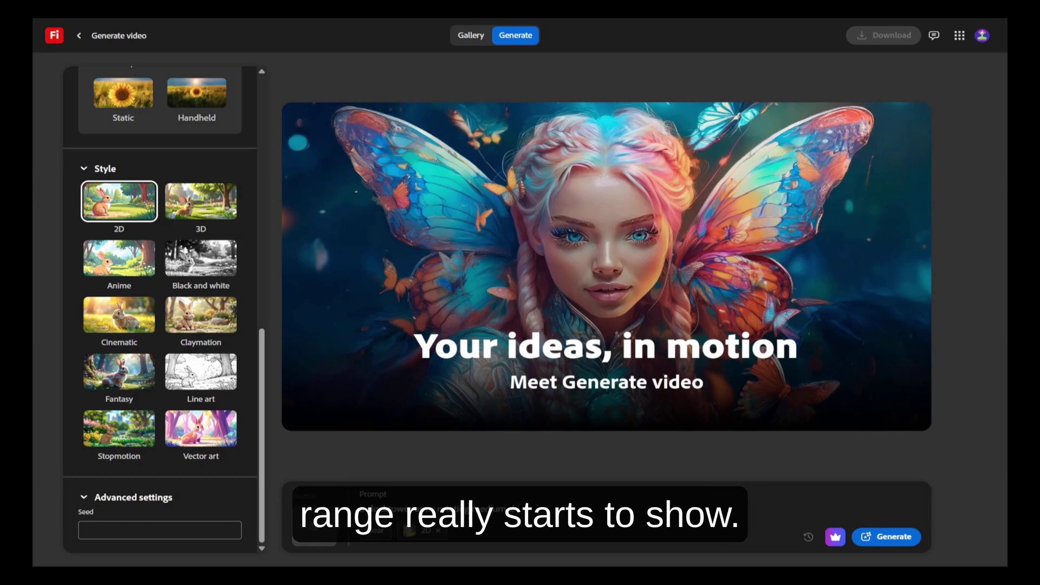
left_click(888, 537)
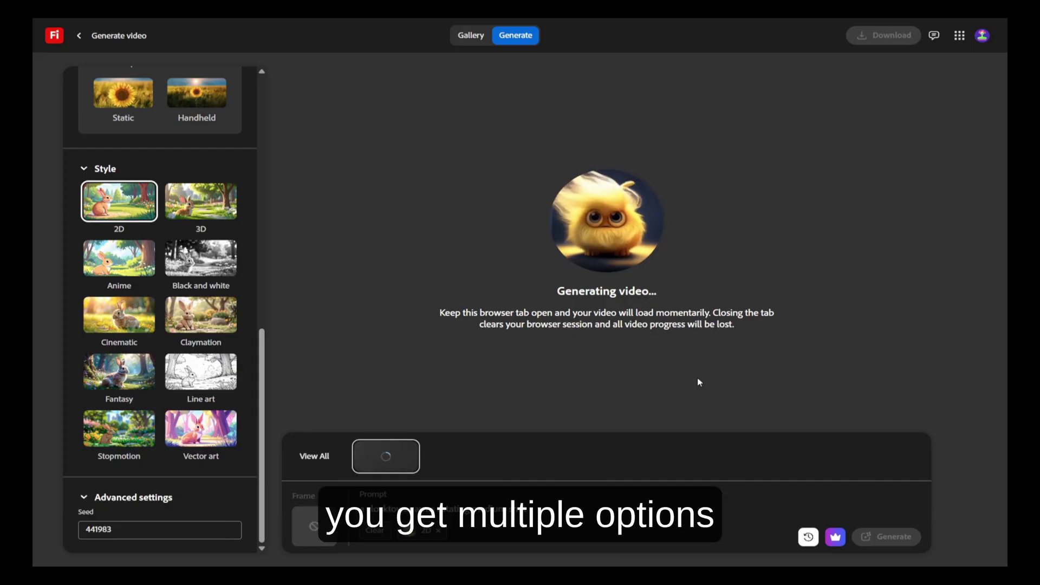
Step: Play the generated clock tower video
mouse_move(386, 462)
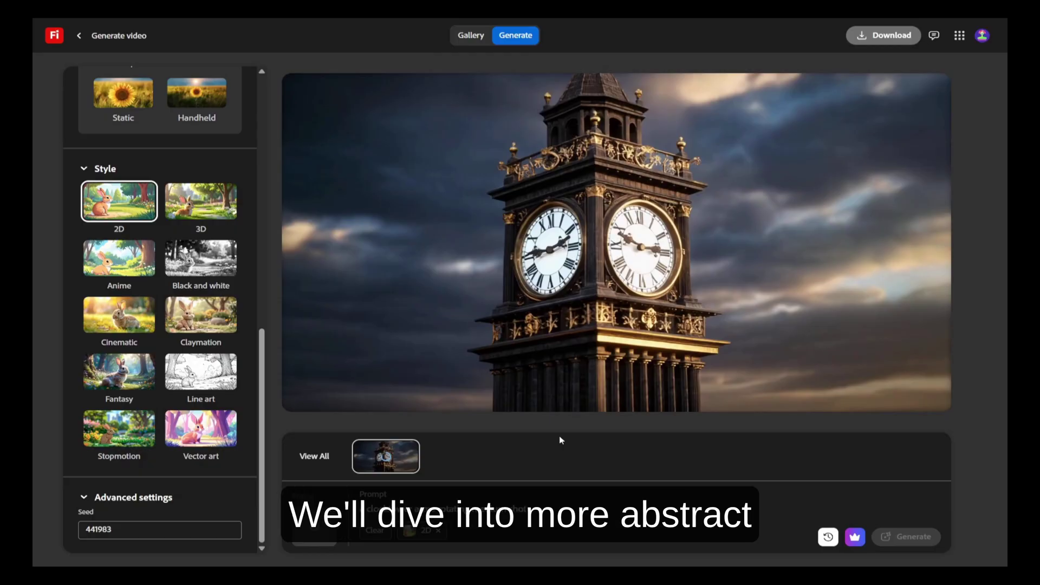
mouse_move(592, 278)
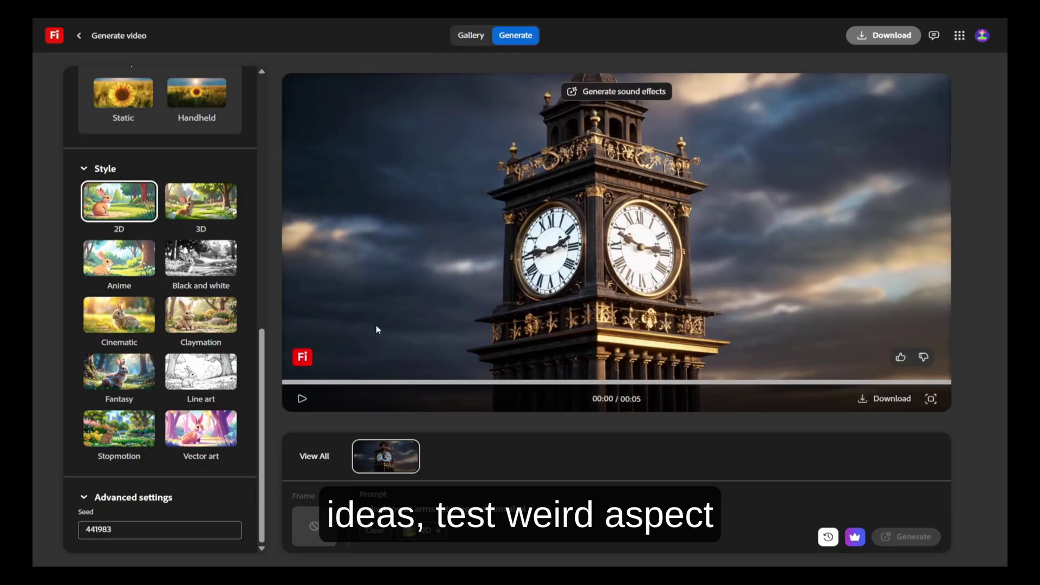
left_click(302, 399)
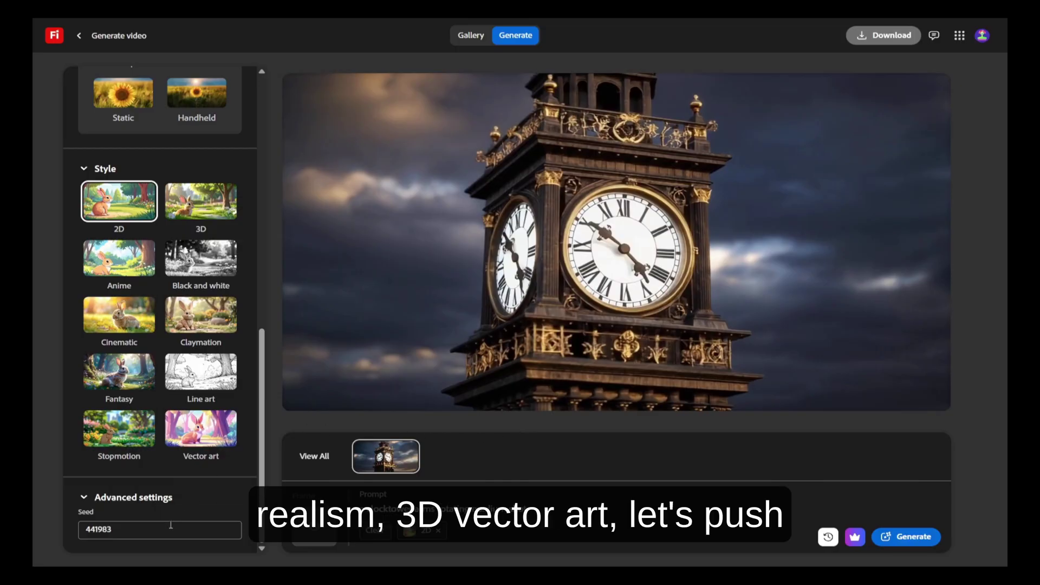
Step: Return to the Firefly home page and open Text to vector from the vector tools
scroll(252, 295, "up", 2)
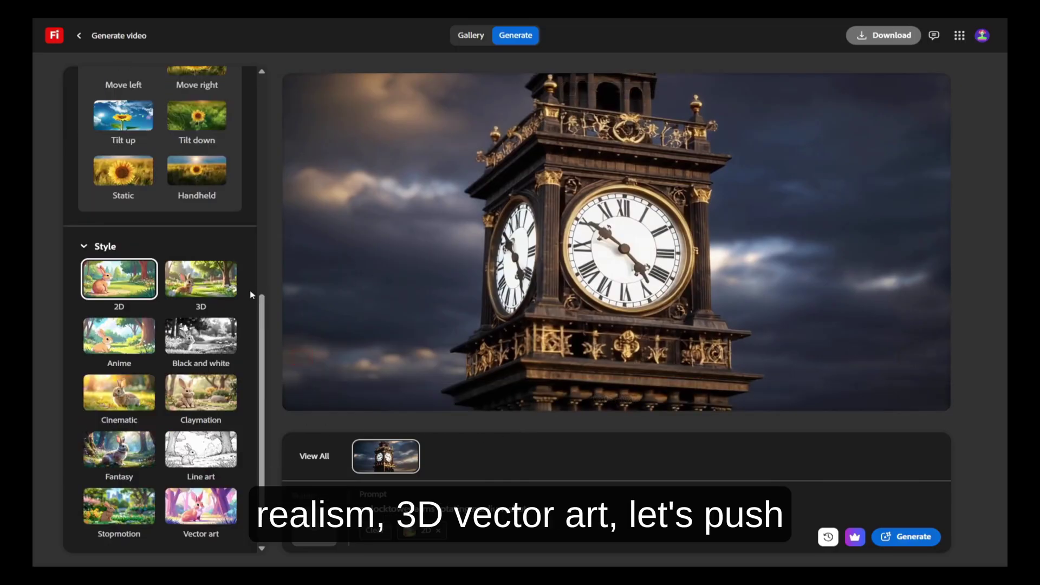
scroll(252, 295, "up", 8)
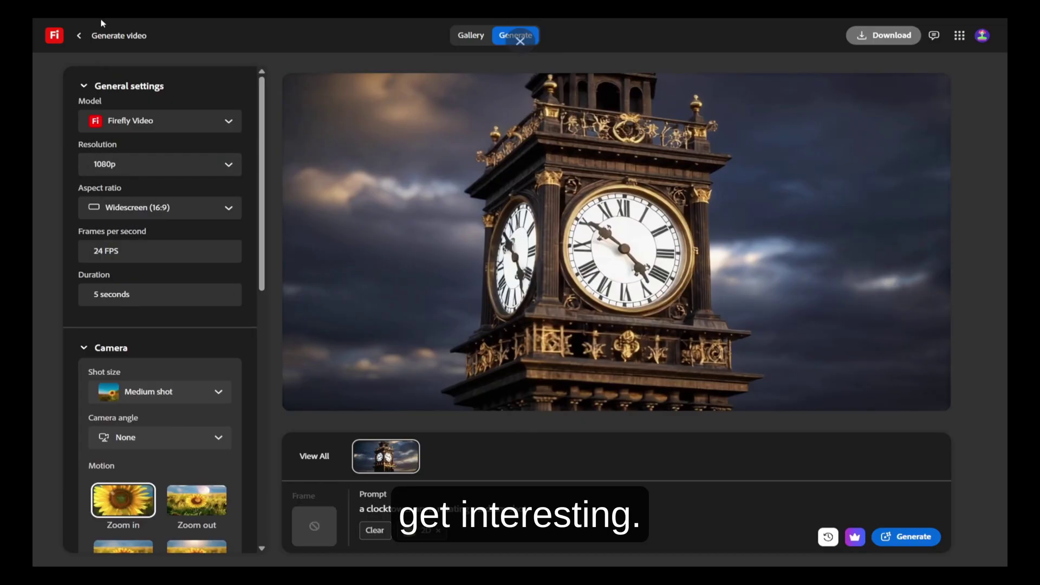
left_click(79, 35)
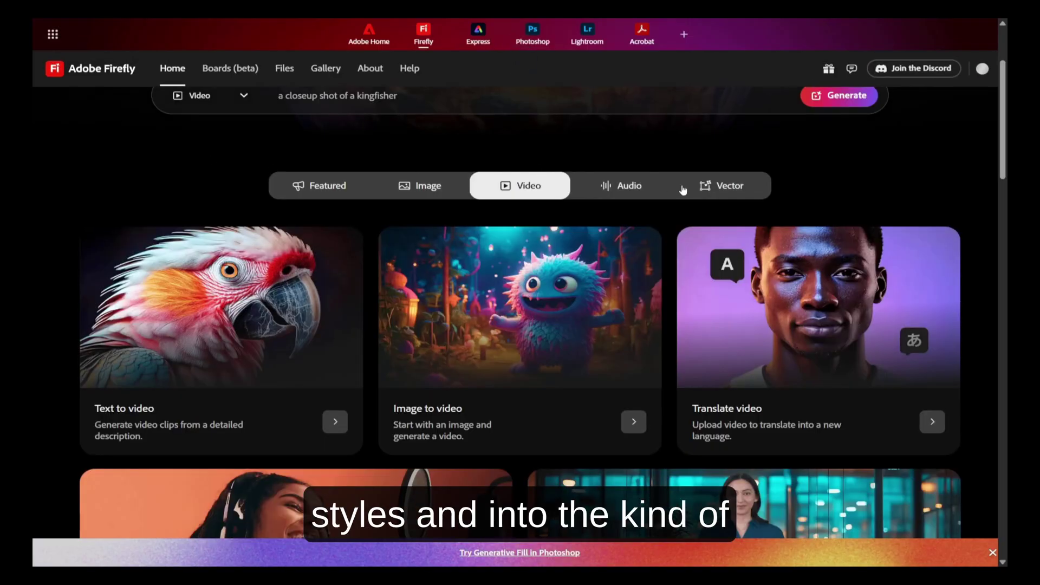
scroll(351, 193, "down", 2)
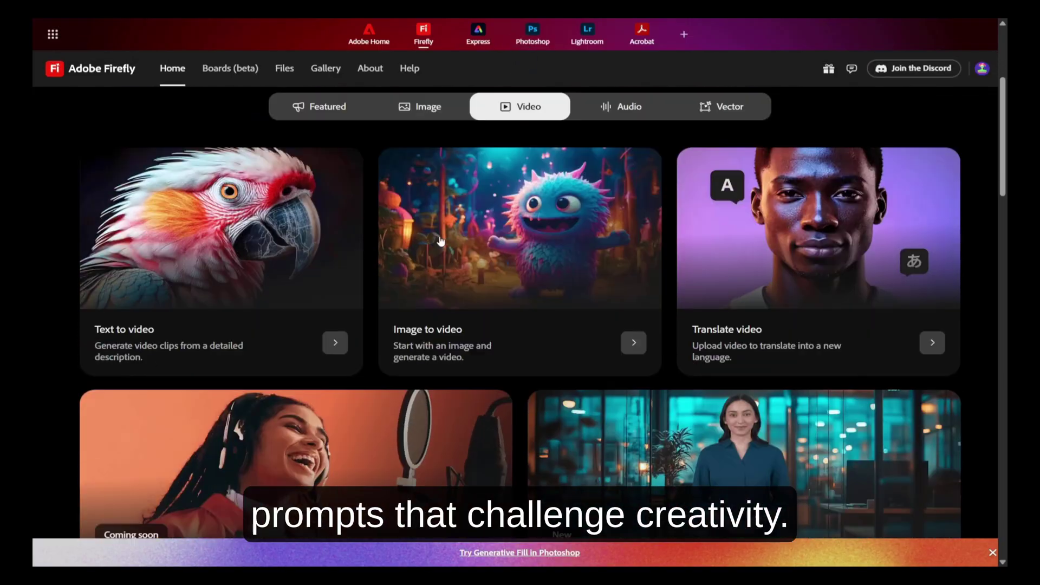
scroll(585, 286, "up", 4)
left_click(697, 336)
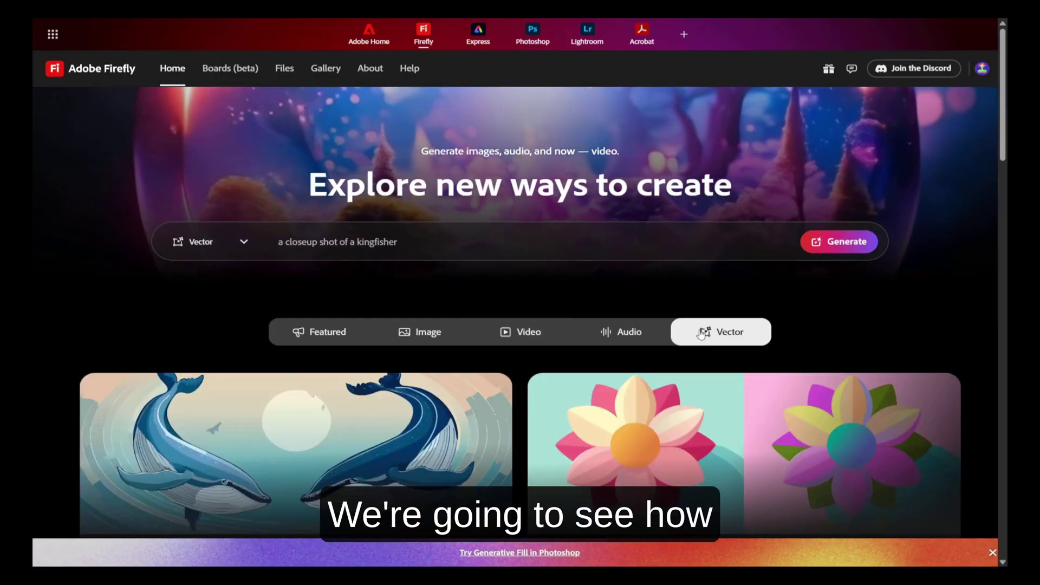
scroll(428, 351, "down", 3)
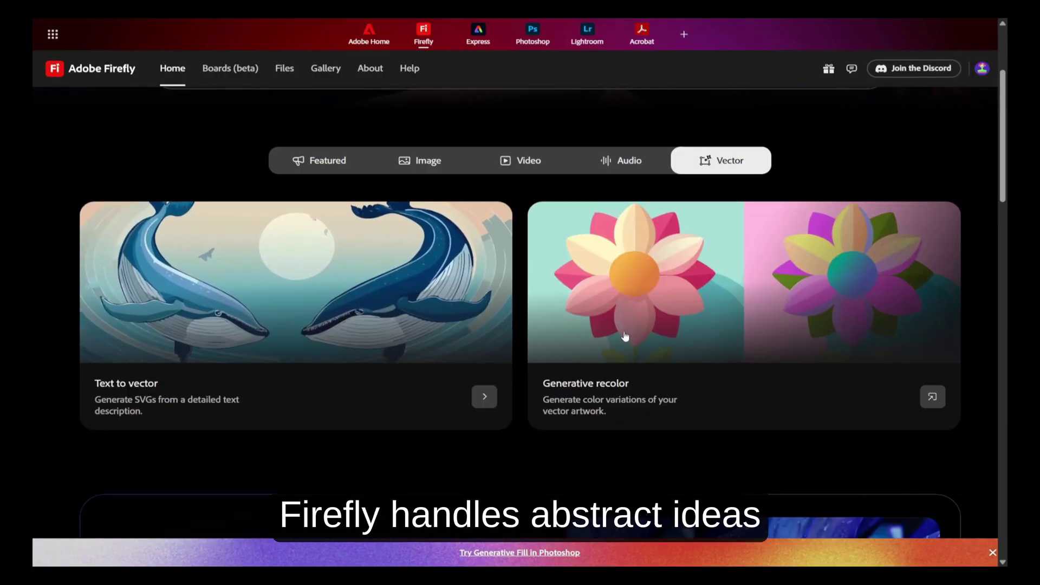
left_click(405, 340)
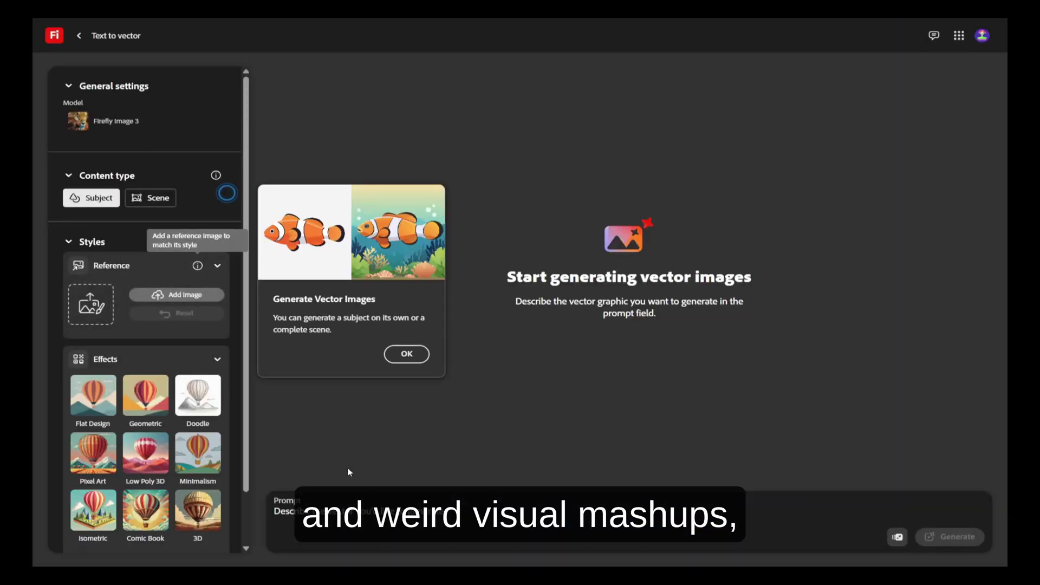
Step: Enter the vector prompt "a giant whale swimming inside the water"
left_click(346, 512)
type("a")
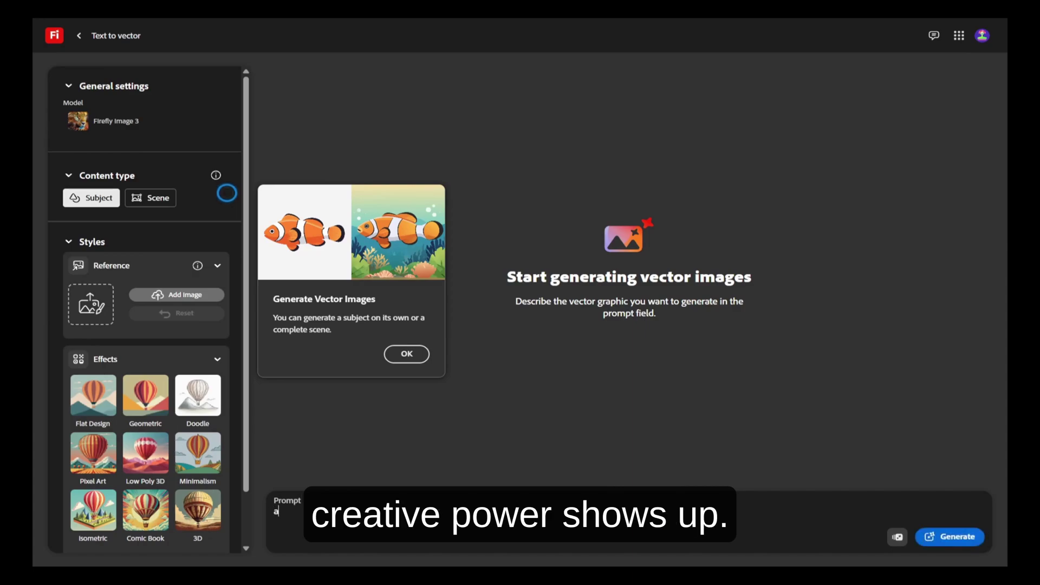
type(" giant")
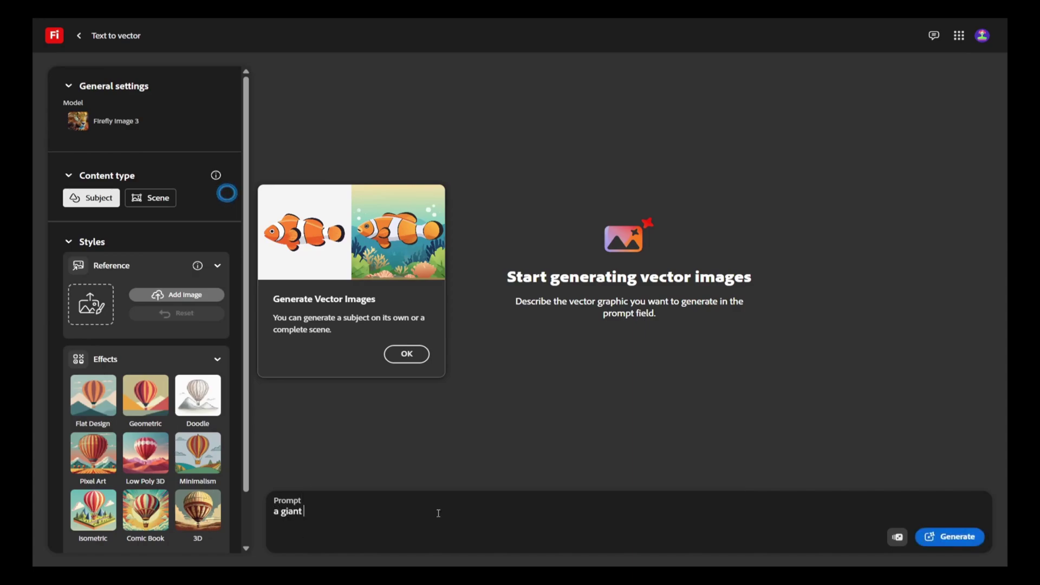
type(" whal")
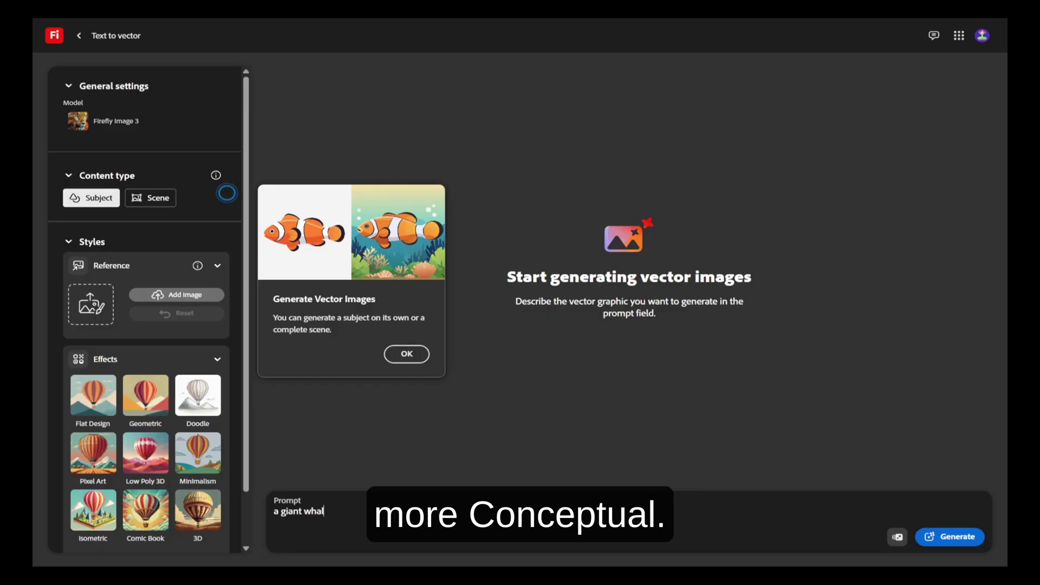
type("e s")
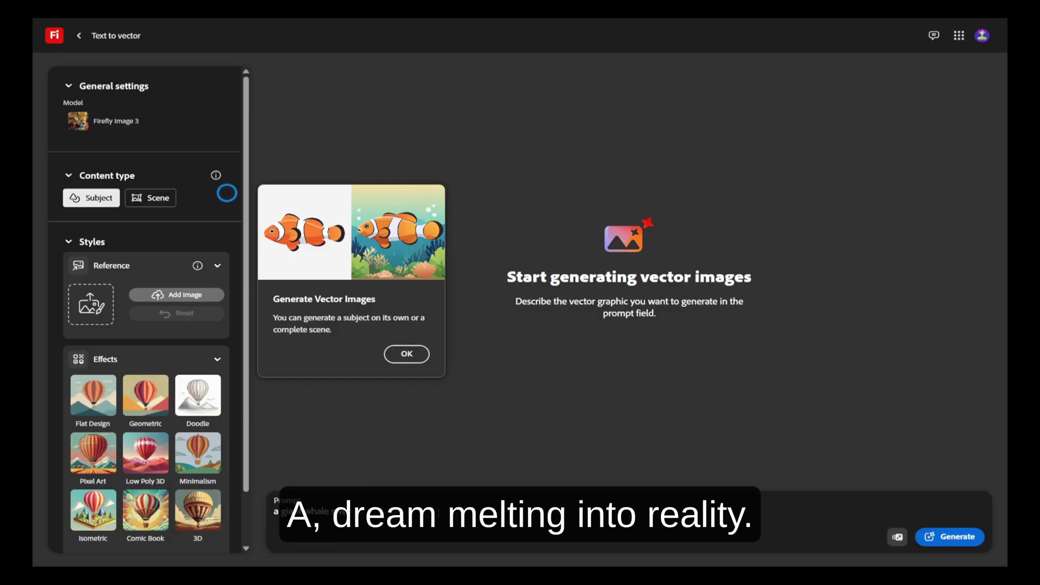
type("wimming in")
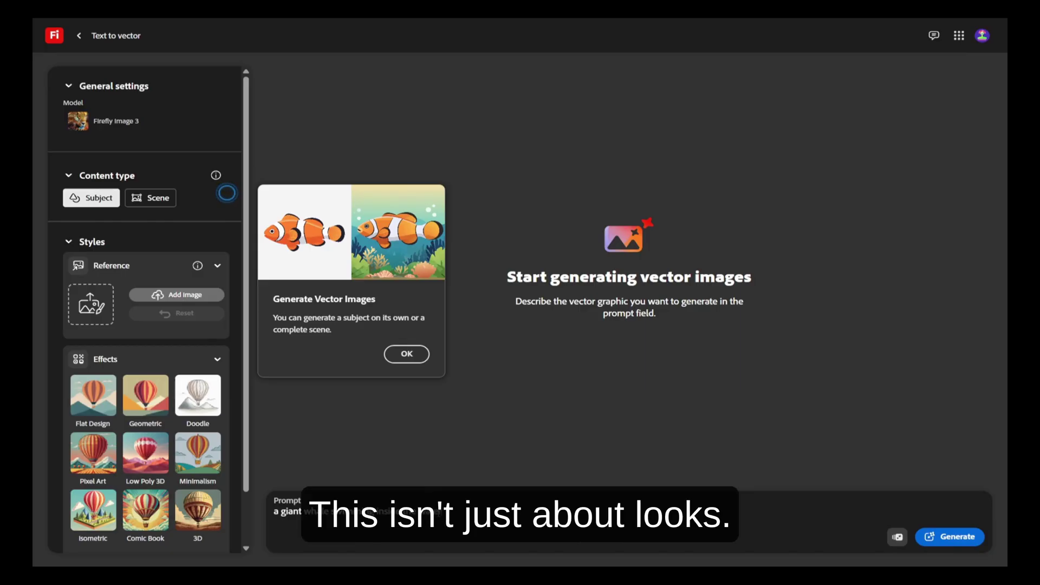
Step: Apply the Geometric effect and generate the whale vector images
scroll(157, 119, "down", 1)
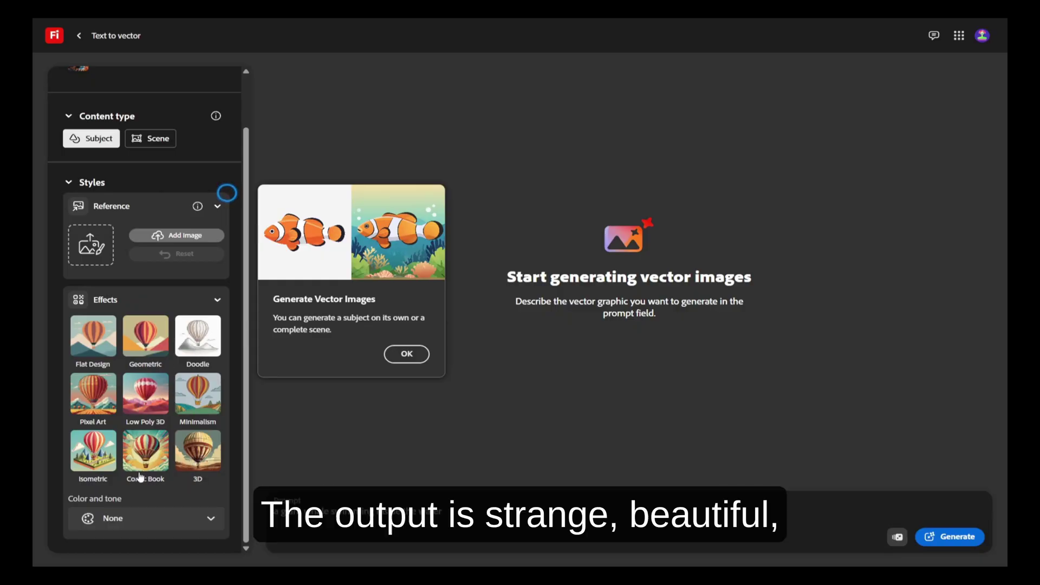
left_click(147, 343)
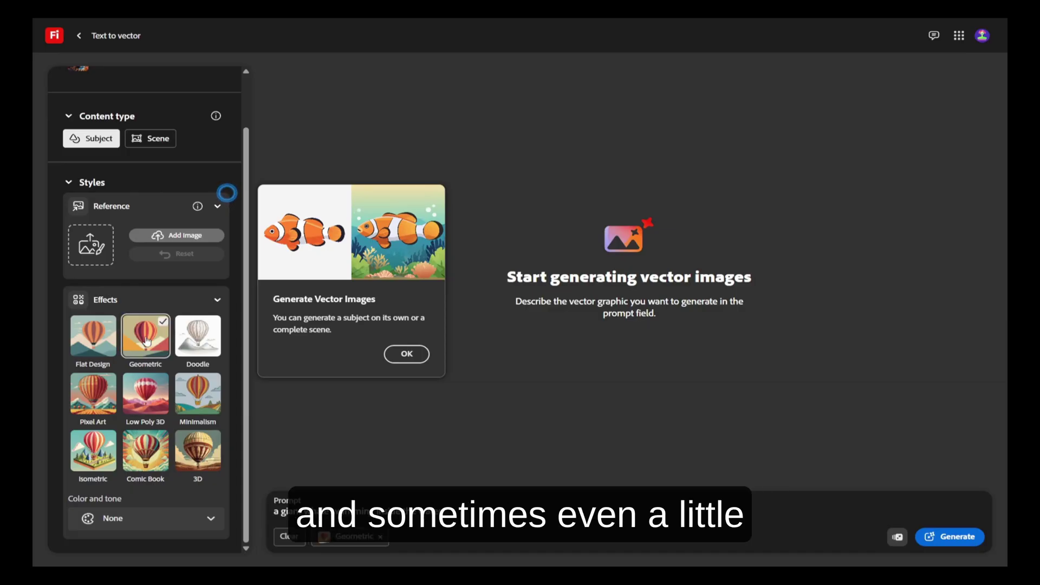
left_click(951, 536)
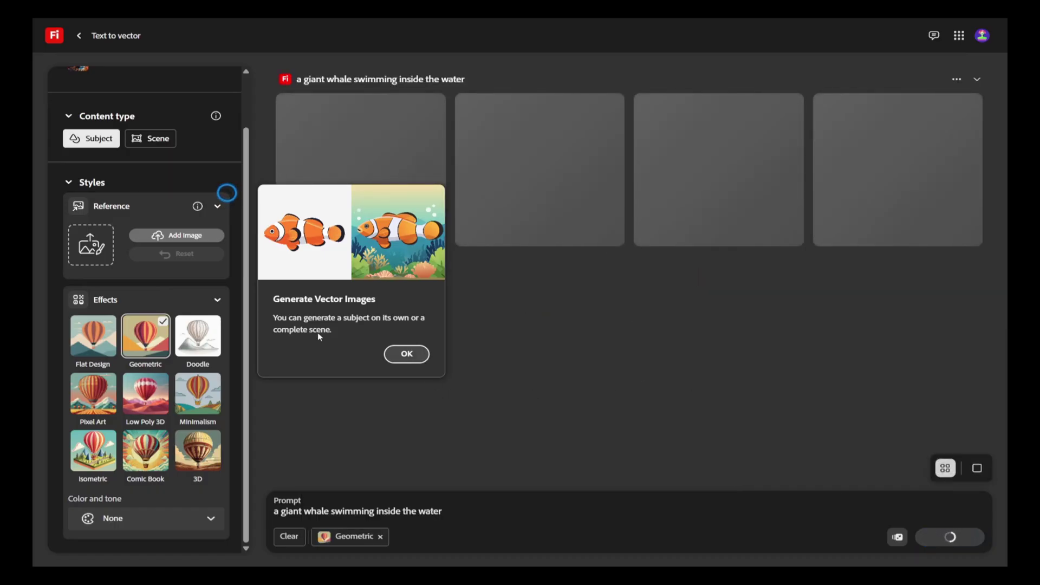
Step: Dismiss the introductory tips on generating vector images, style and the prompt
left_click_drag(425, 318, 373, 323)
left_click(390, 333)
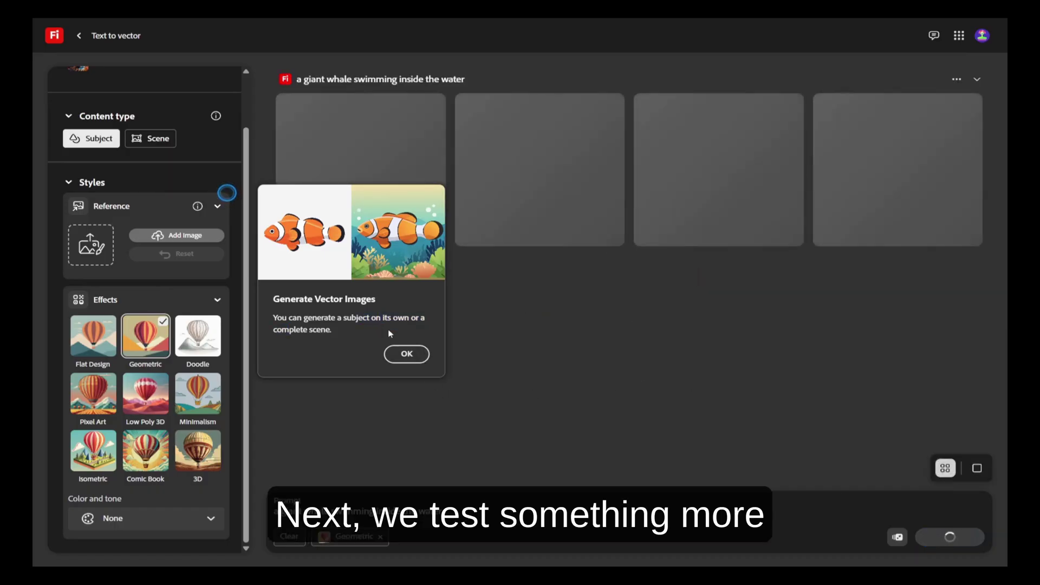
left_click(417, 355)
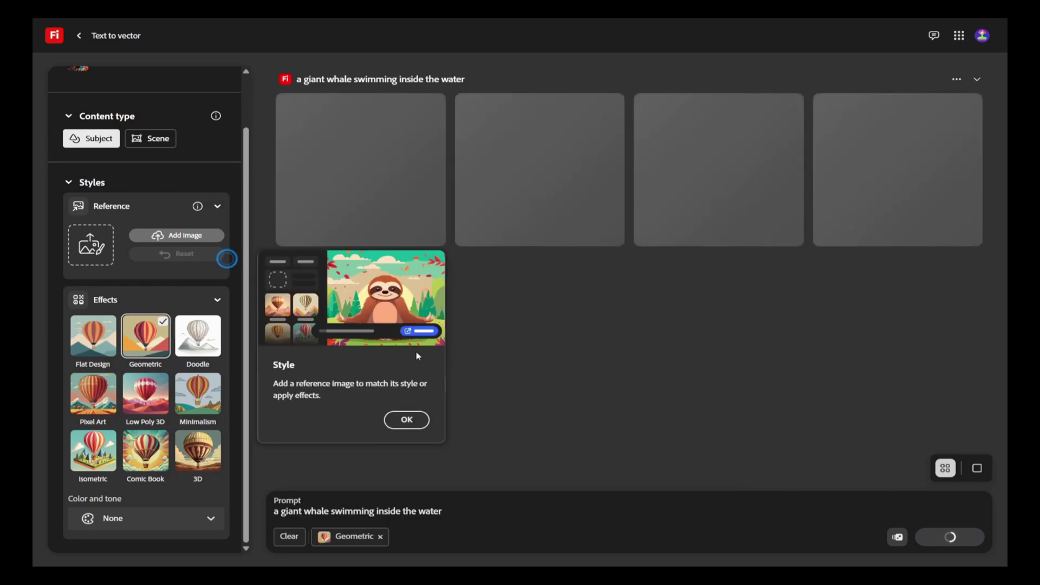
left_click(422, 421)
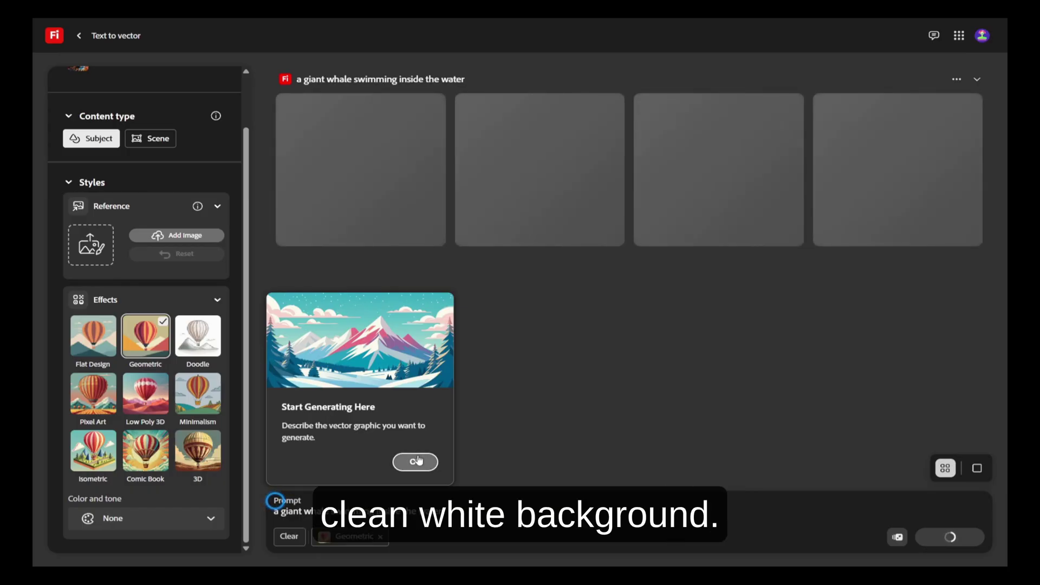
left_click(414, 461)
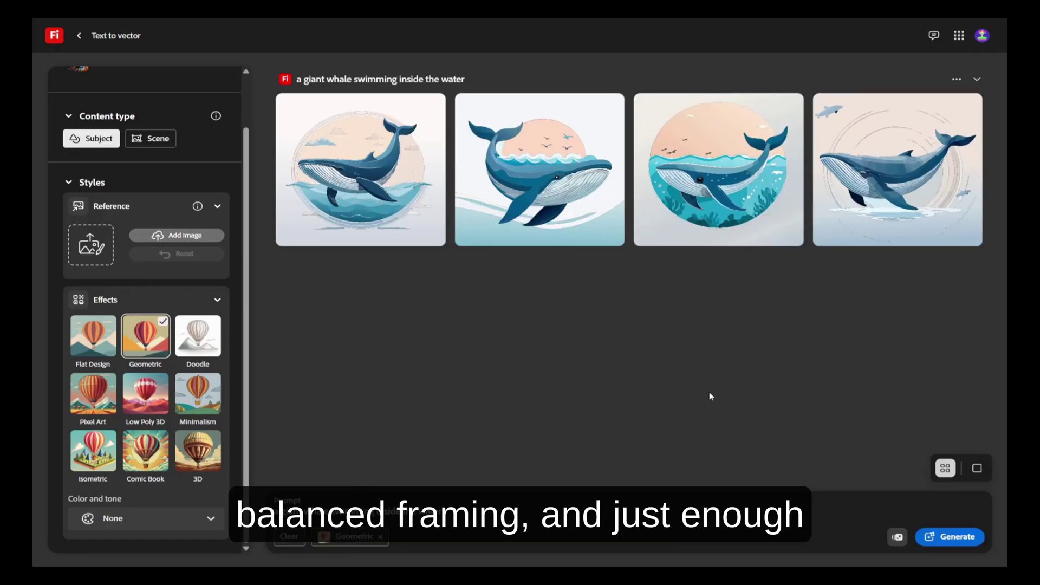
Step: View the four generated whale images one after another at full size, then close the preview
left_click(396, 163)
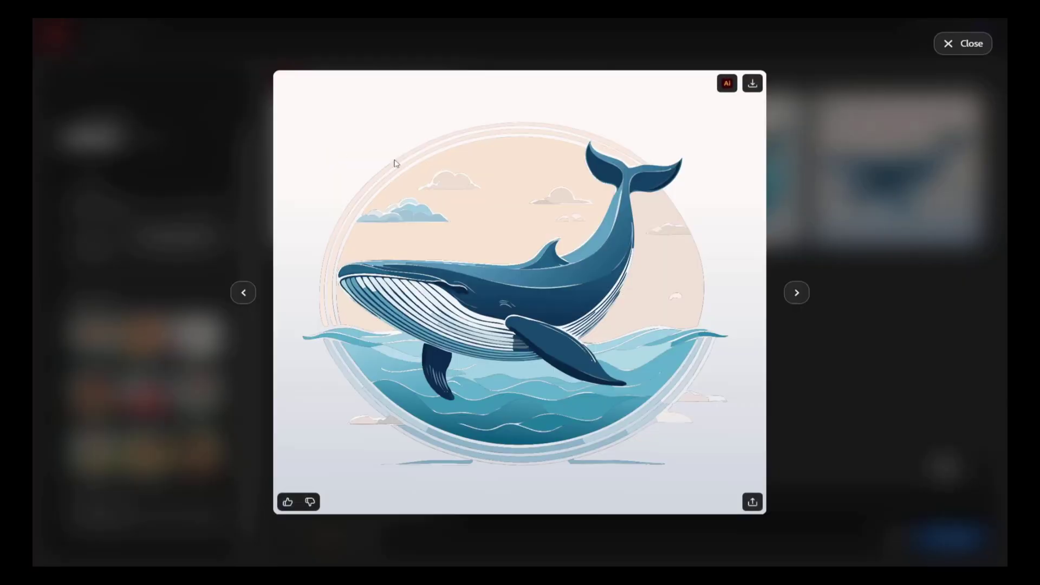
left_click(797, 293)
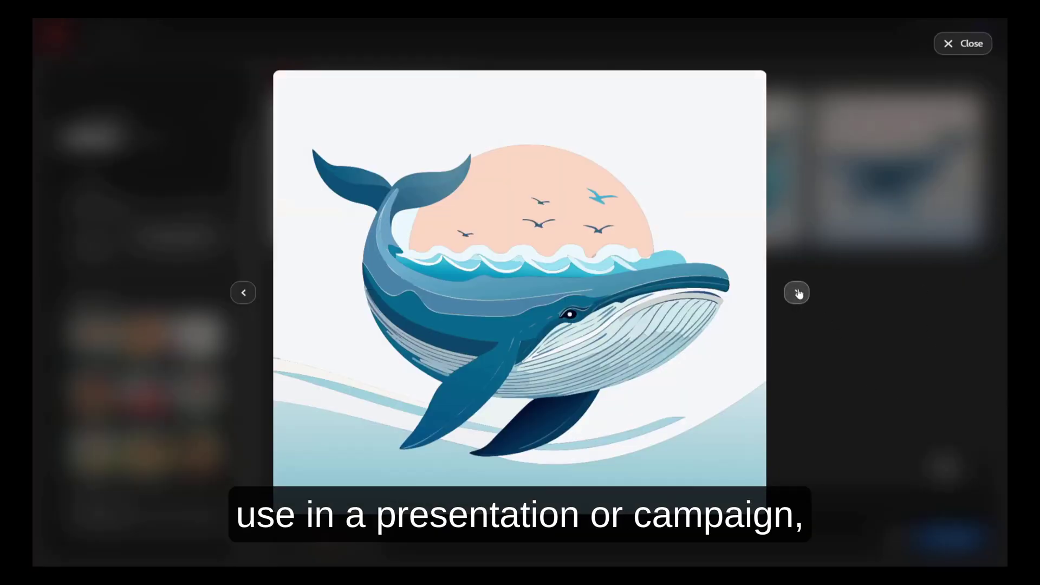
left_click(797, 293)
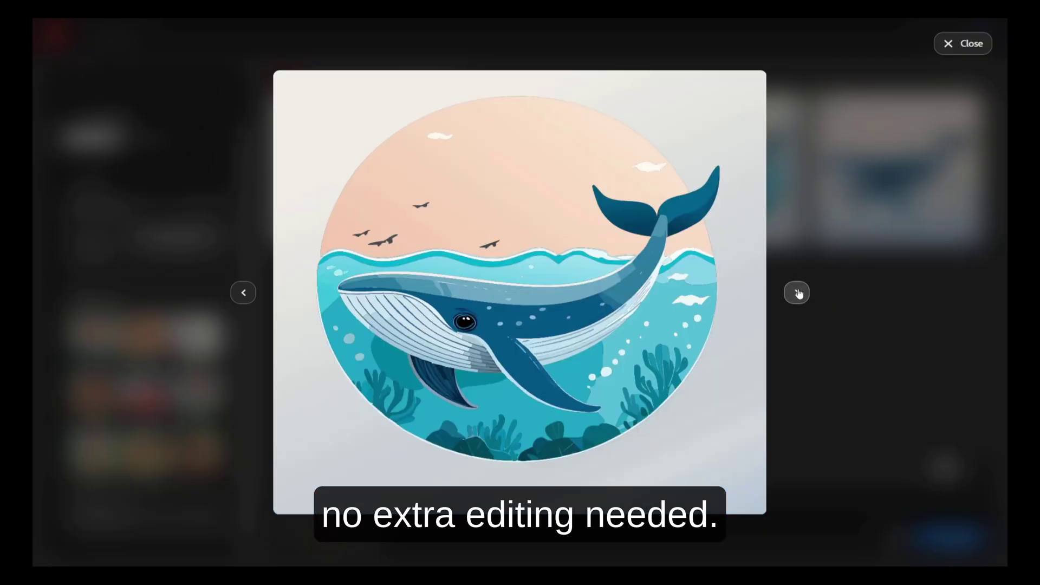
left_click(798, 293)
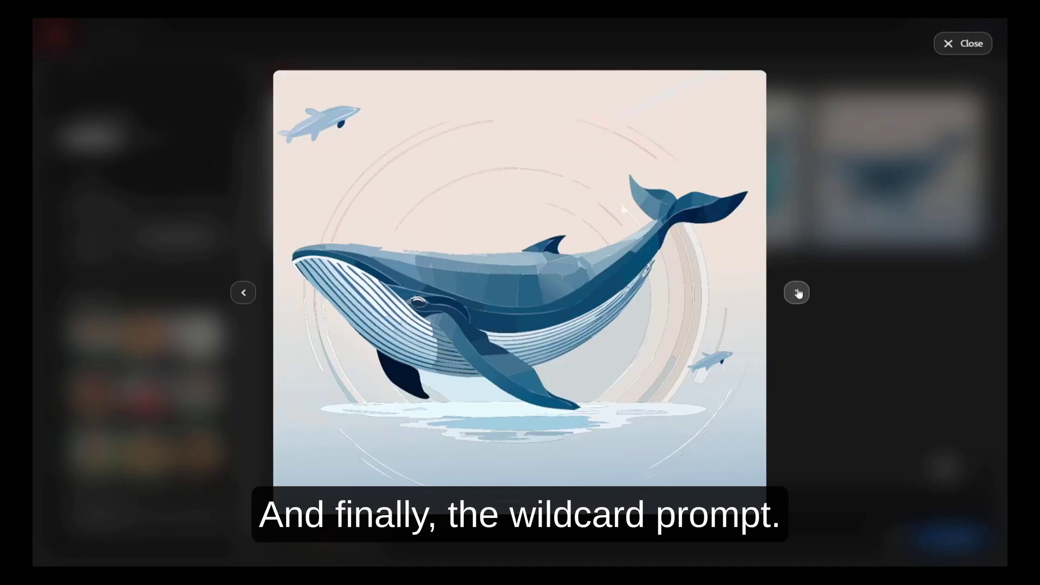
left_click(948, 44)
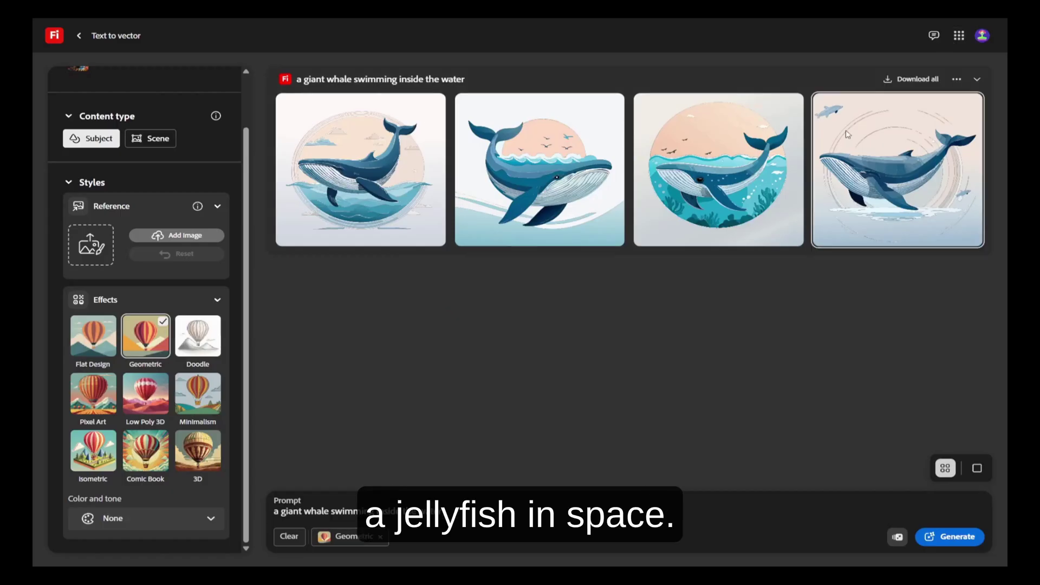
Step: Return to the Firefly home page and open Boards (beta) from the featured tools
left_click(78, 36)
scroll(390, 241, "up", 4)
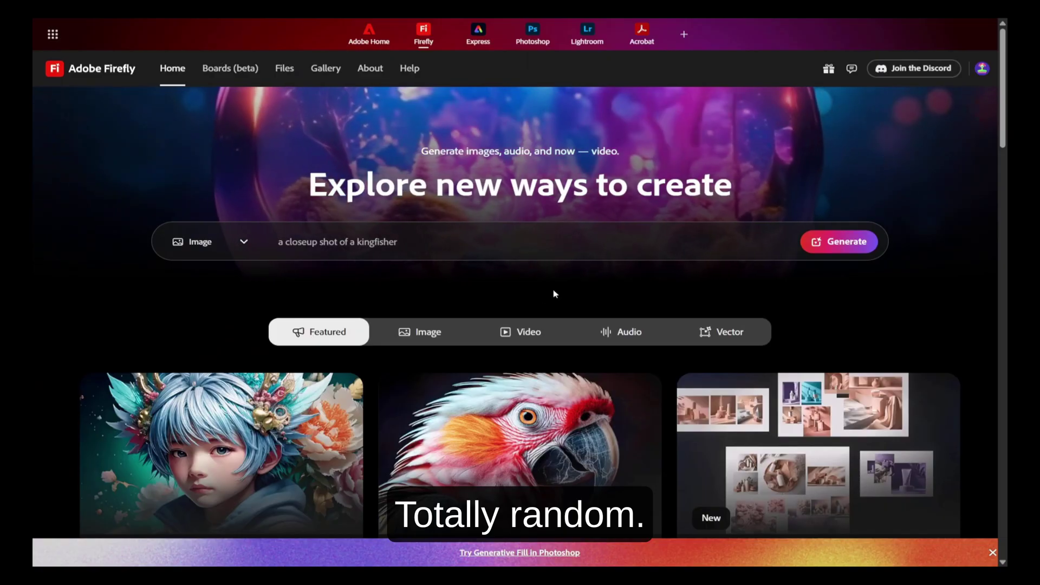
scroll(551, 292, "down", 3)
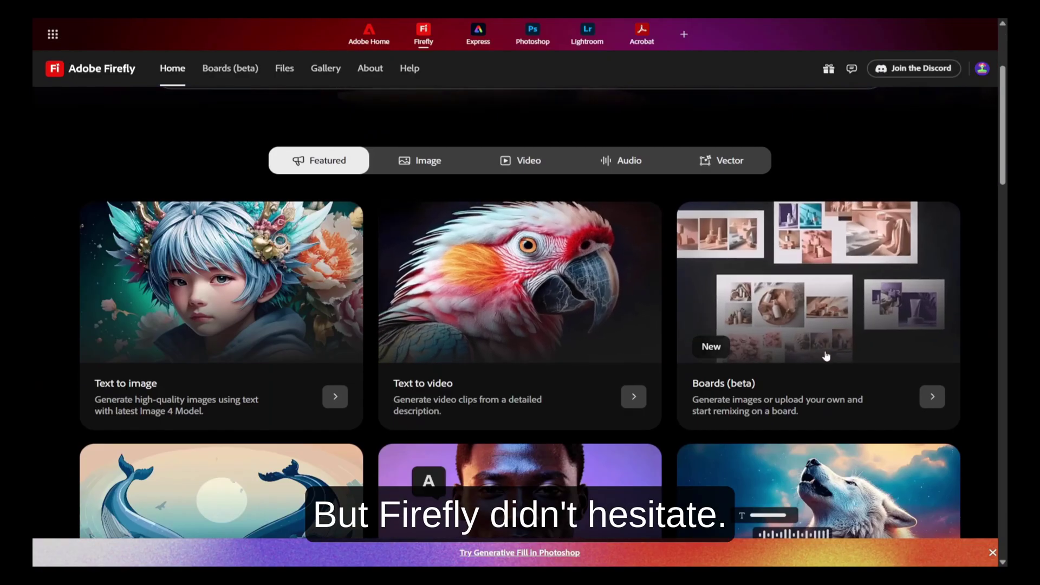
left_click(827, 372)
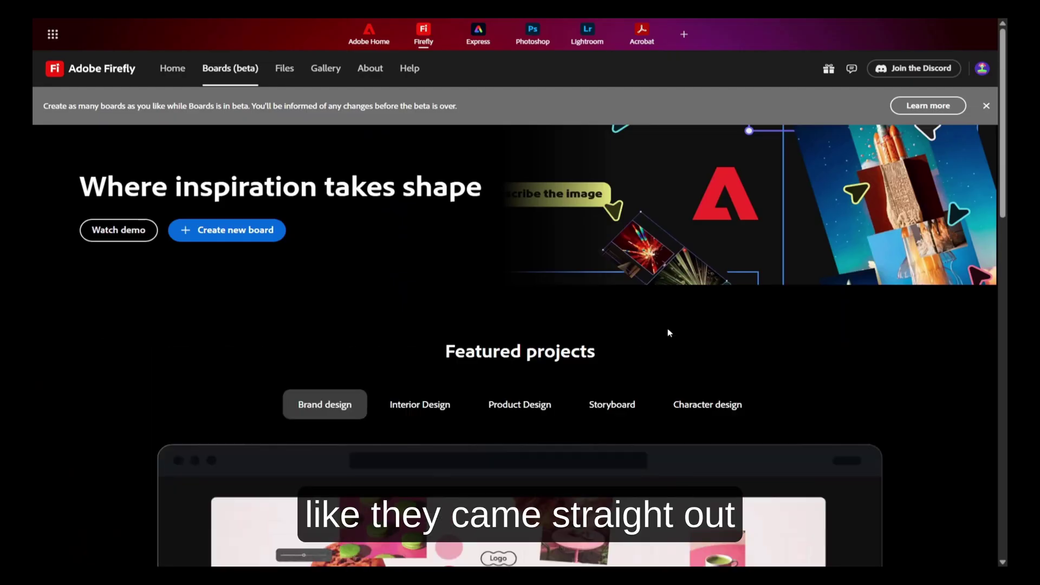
Step: Create a board from the "Ideation in the Age of AI" section of the Boards page
scroll(417, 314, "down", 6)
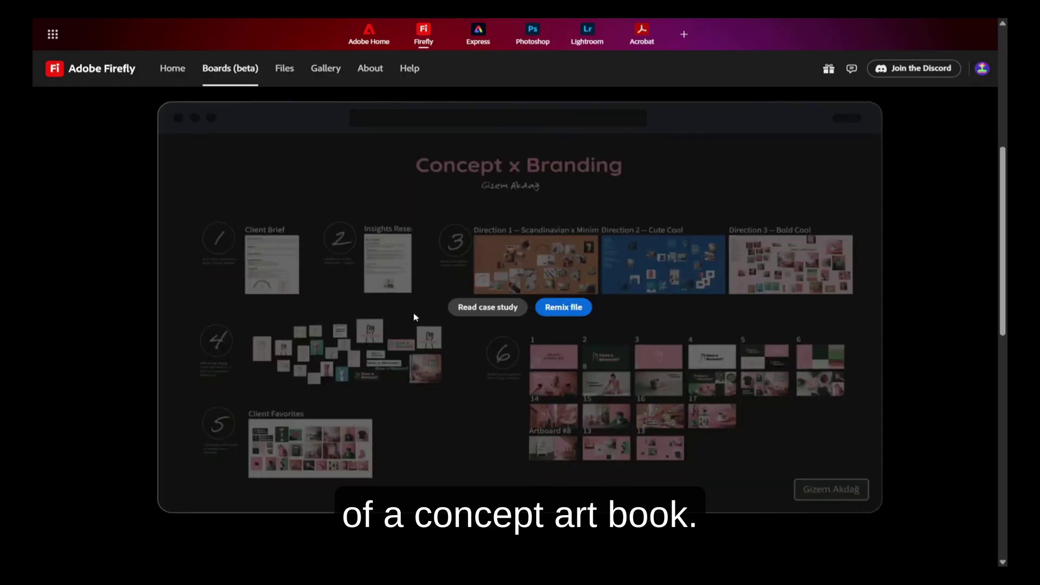
scroll(420, 313, "down", 10)
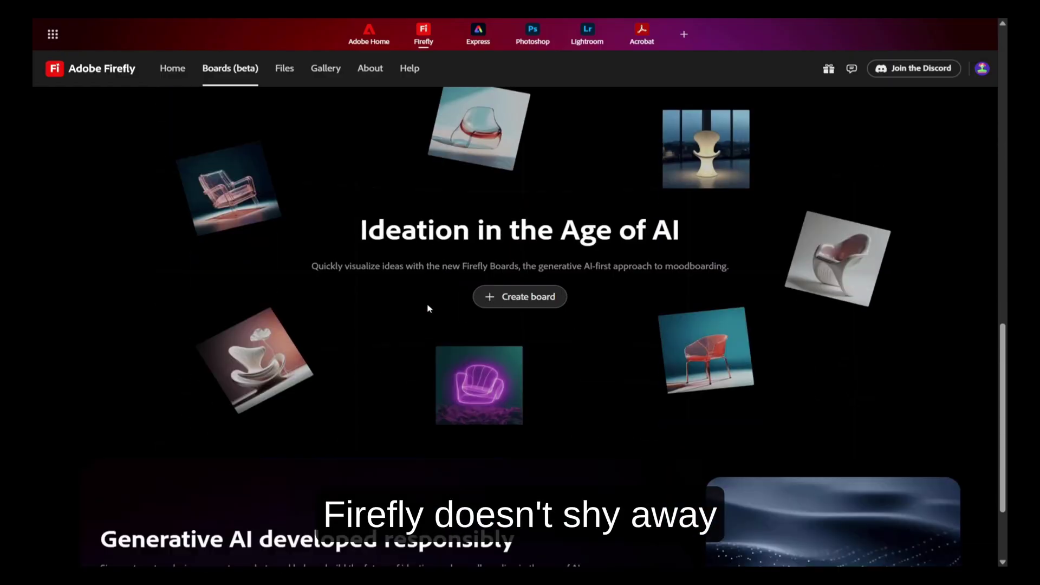
left_click(503, 307)
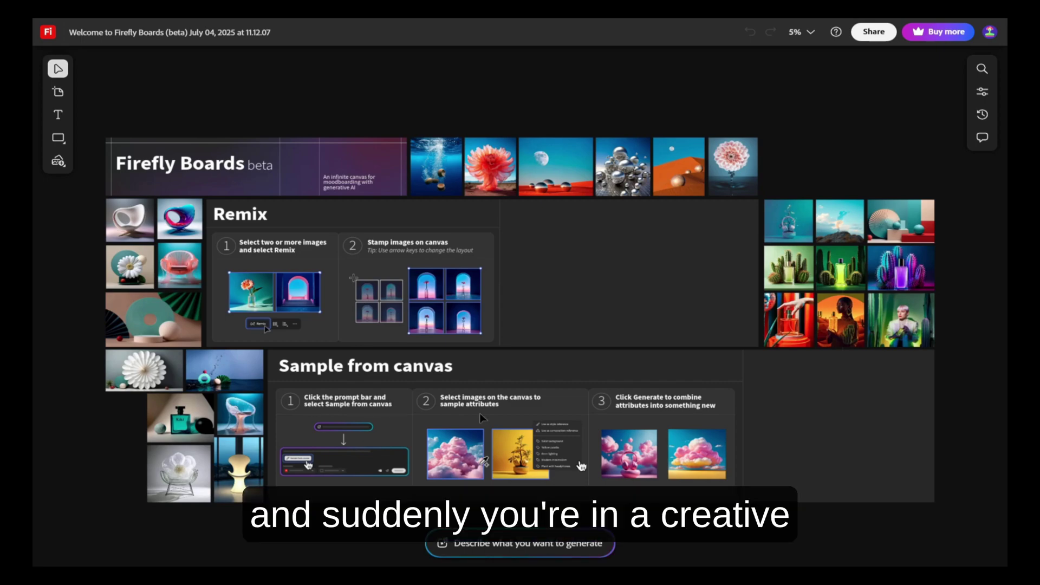
Step: Enter the board's image prompt "a headphones with black color and rgb lights"
left_click(533, 547)
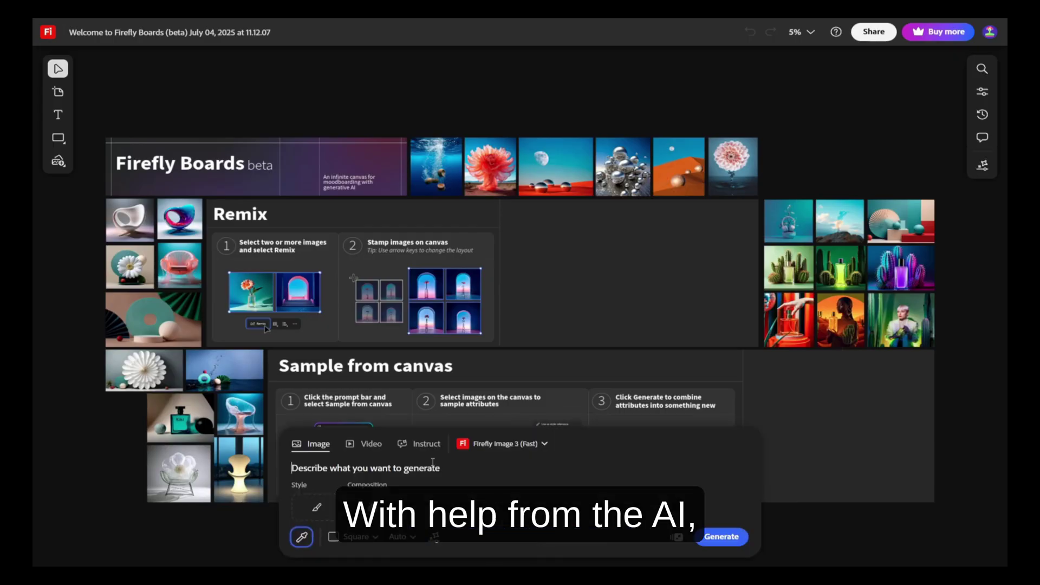
type("a")
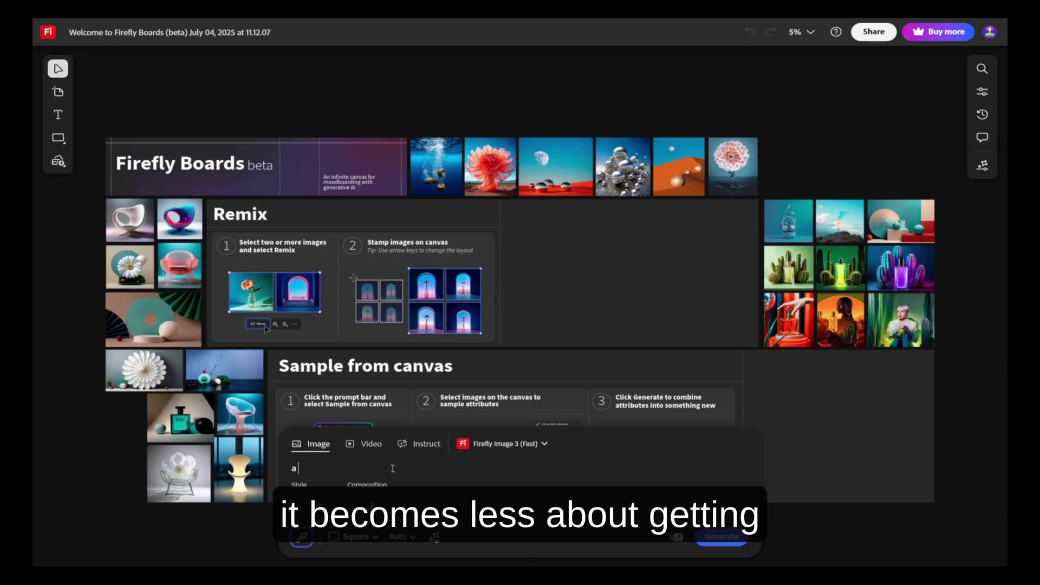
type(" head")
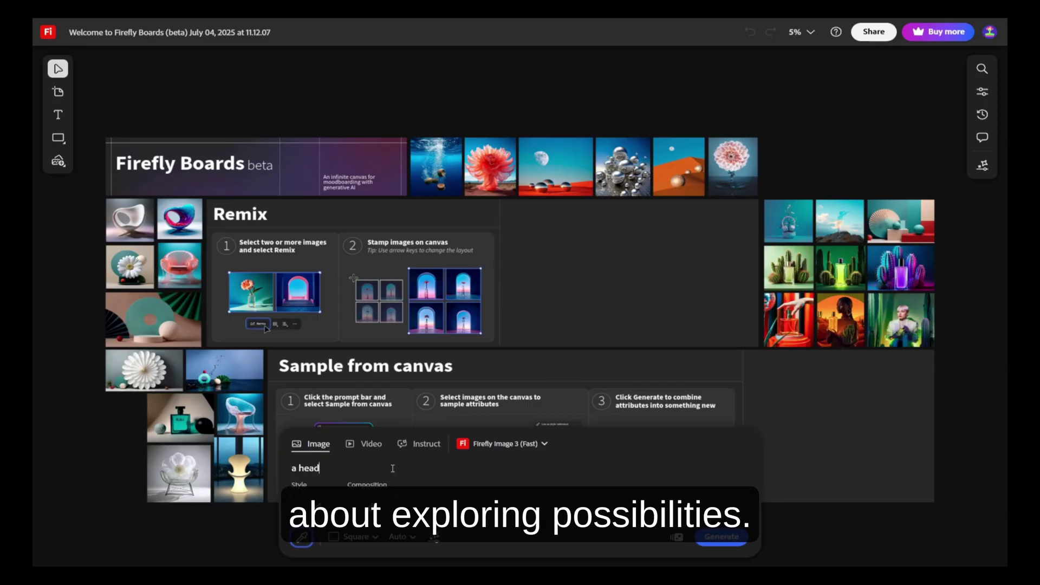
type("phones wit")
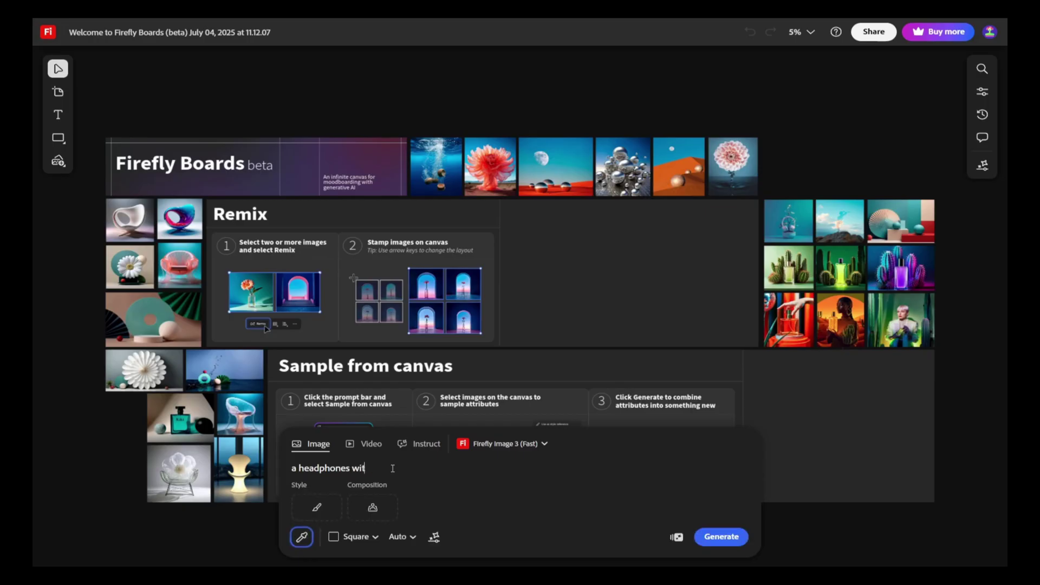
type("h black")
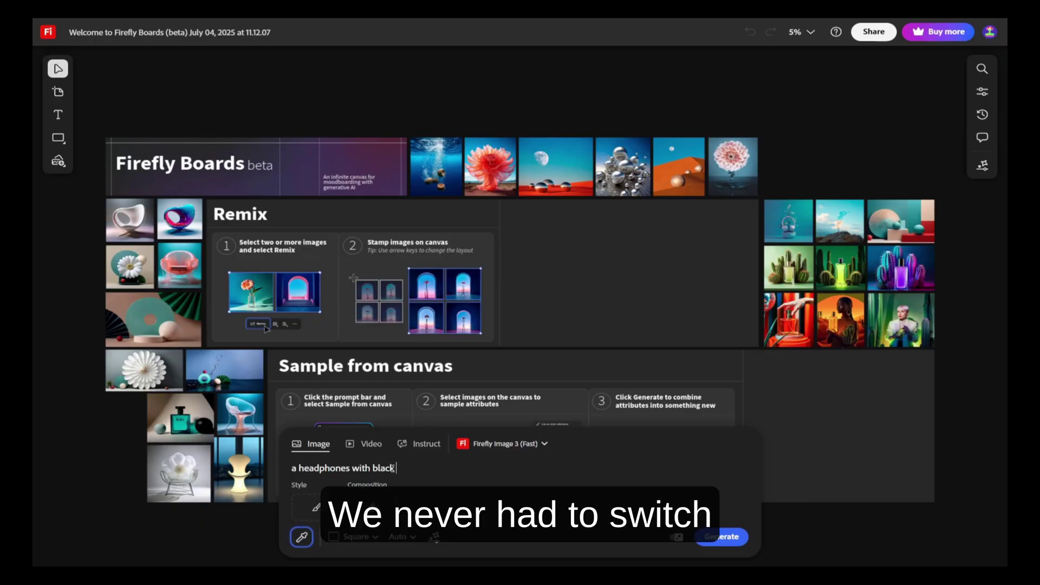
type(" color and rg")
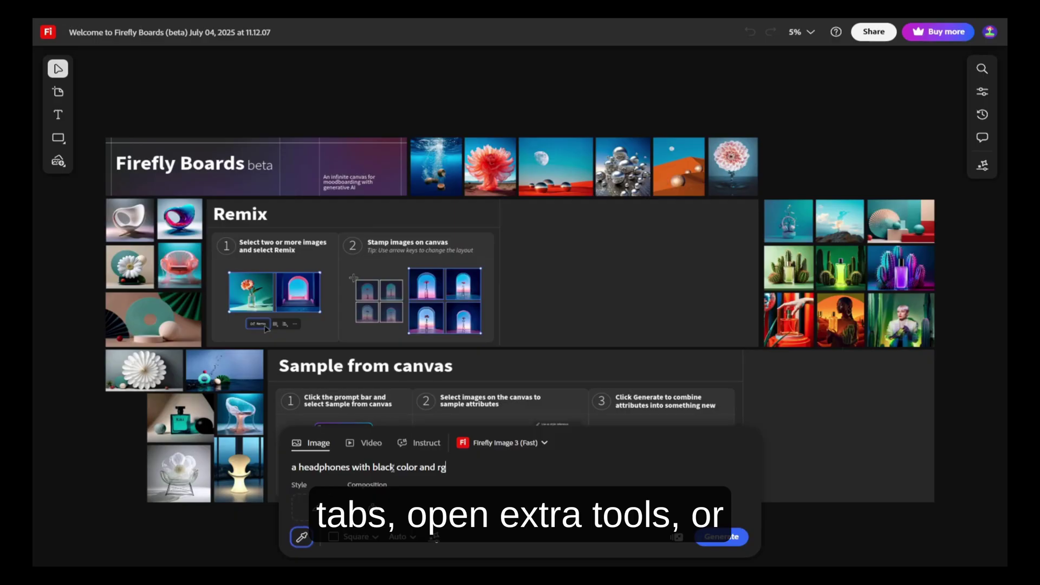
type("b rights")
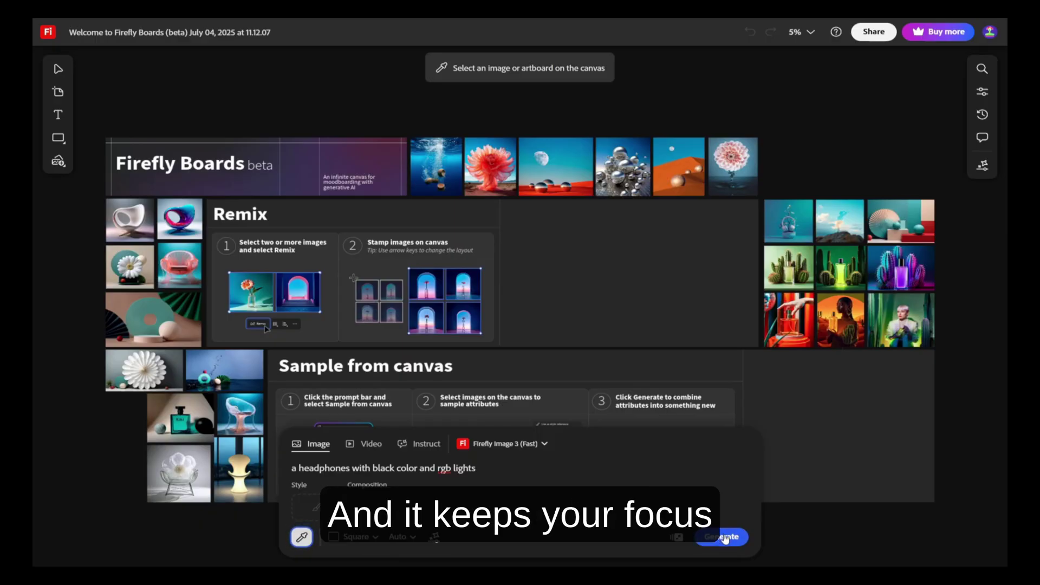
Step: Set the aspect ratio to Widescreen, keep the content type on Auto and generate the headphones images
left_click(367, 542)
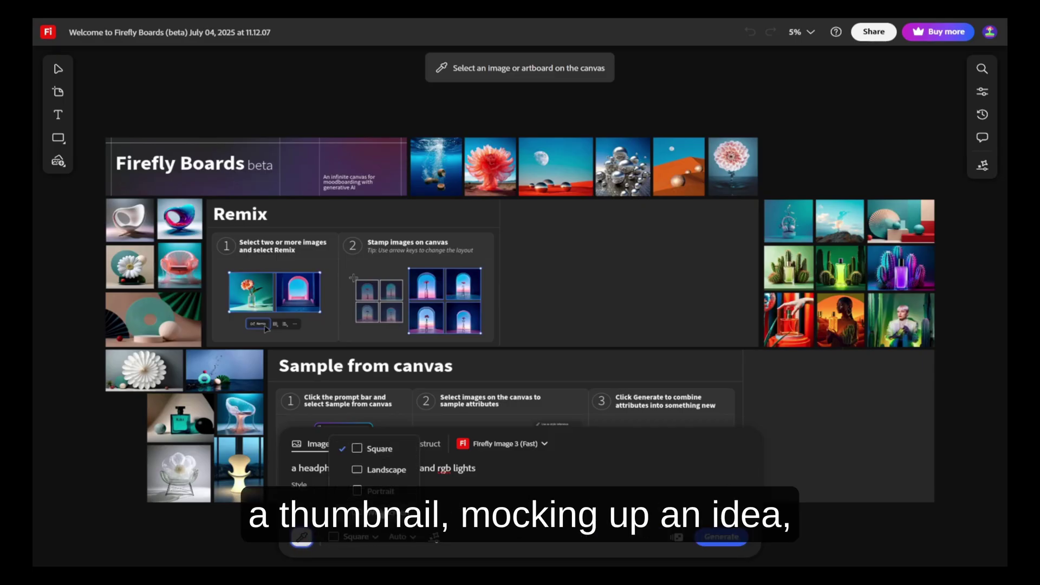
left_click(379, 512)
left_click(412, 542)
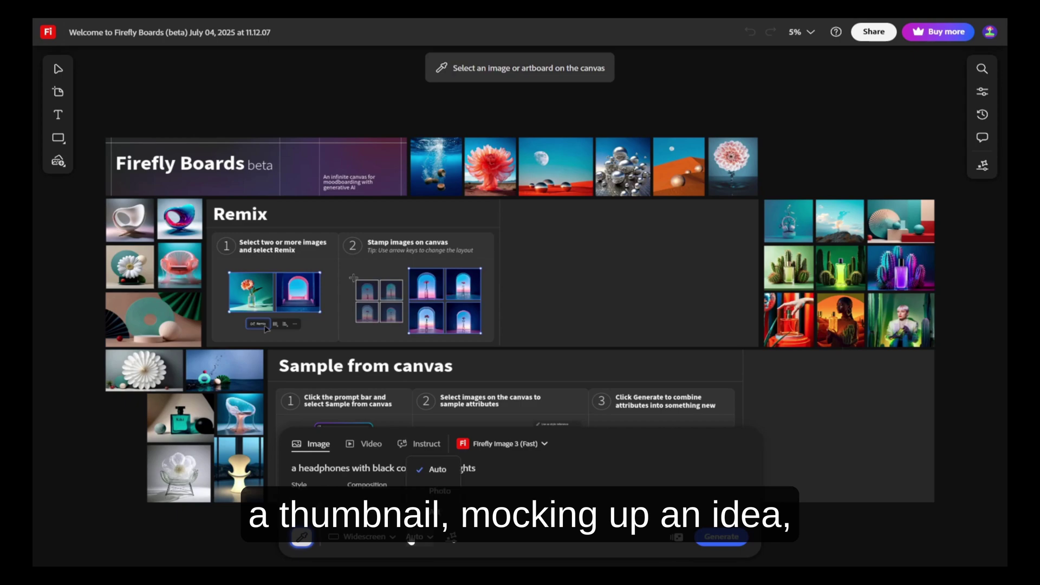
left_click(440, 491)
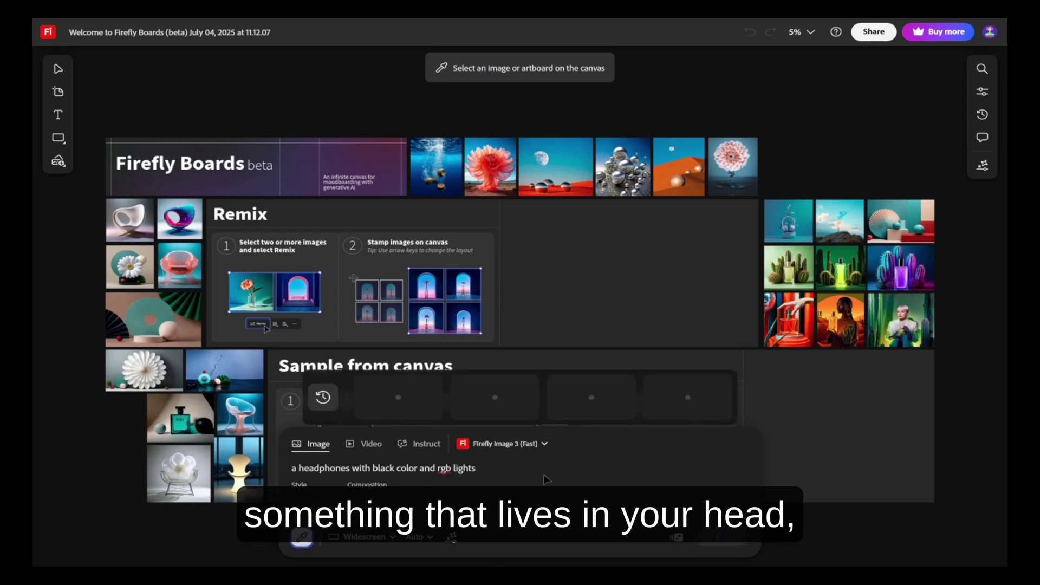
Step: Place the first generated headphones image on the board, enlarge it and position it over the empty part of the Remix section
scroll(497, 285, "down", 1)
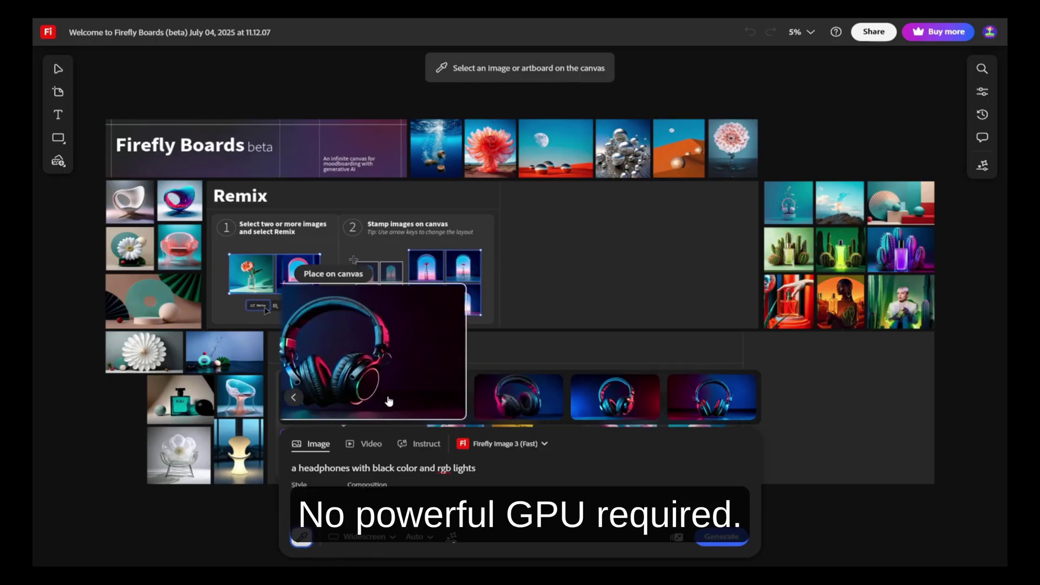
left_click(393, 407)
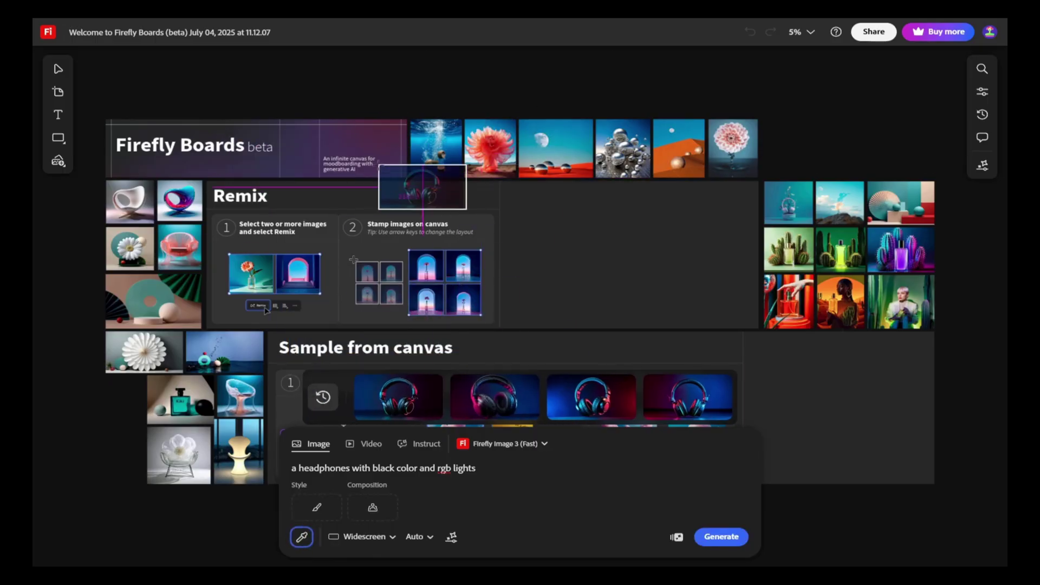
left_click(383, 169)
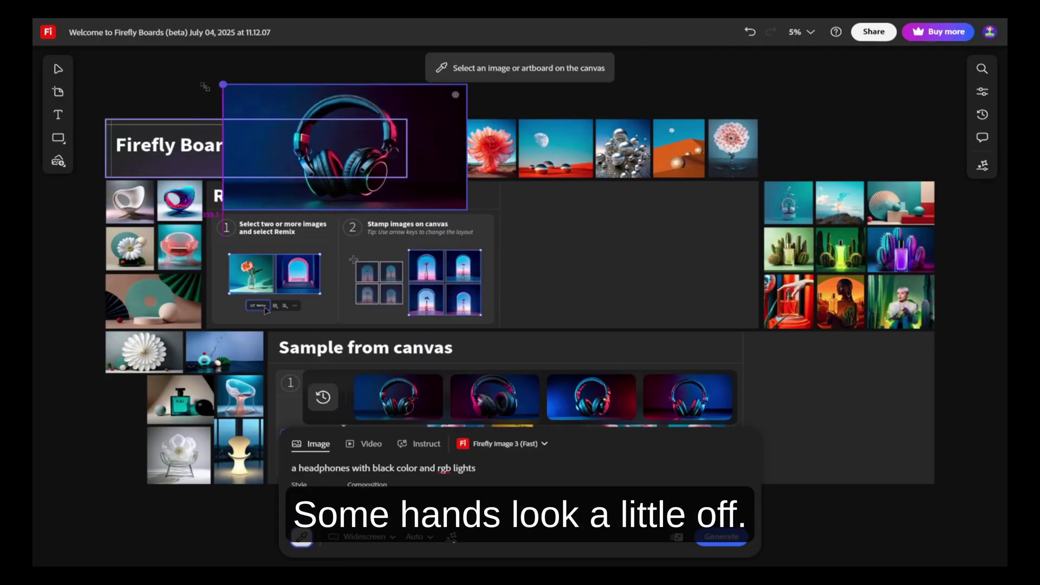
key("Escape")
left_click_drag(388, 165, 687, 290)
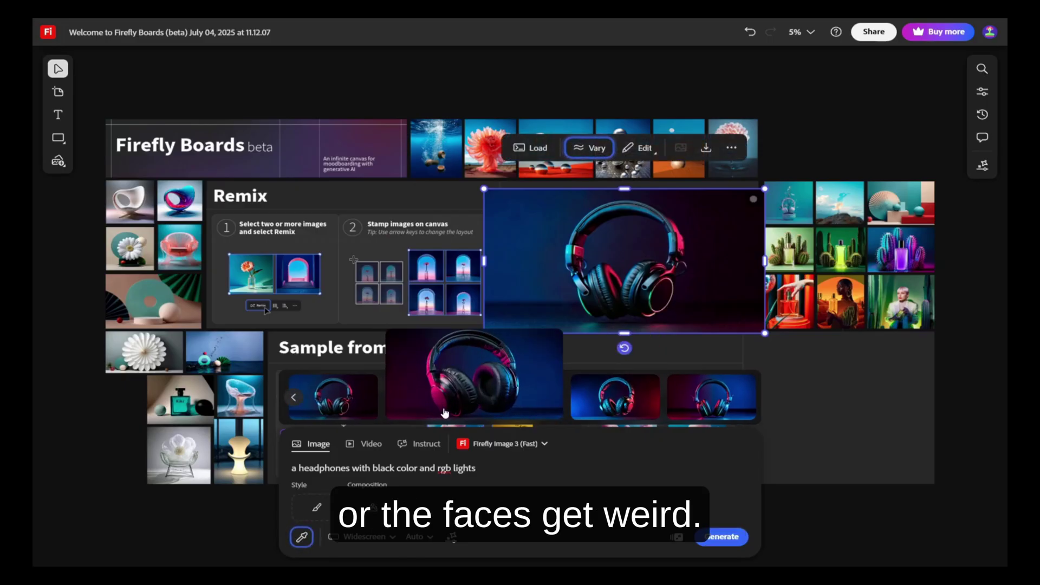
Step: Place another generated headphones image beside the first one, resize it to a slightly smaller size and collapse the prompt bar
left_click(712, 407)
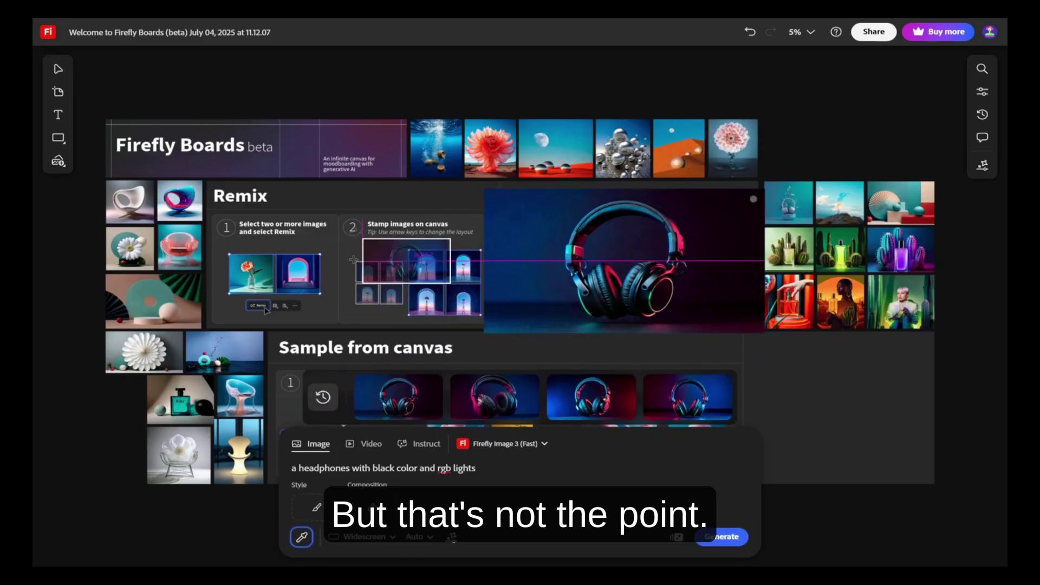
left_click(309, 206)
left_click_drag(483, 329, 431, 307)
left_click(553, 297)
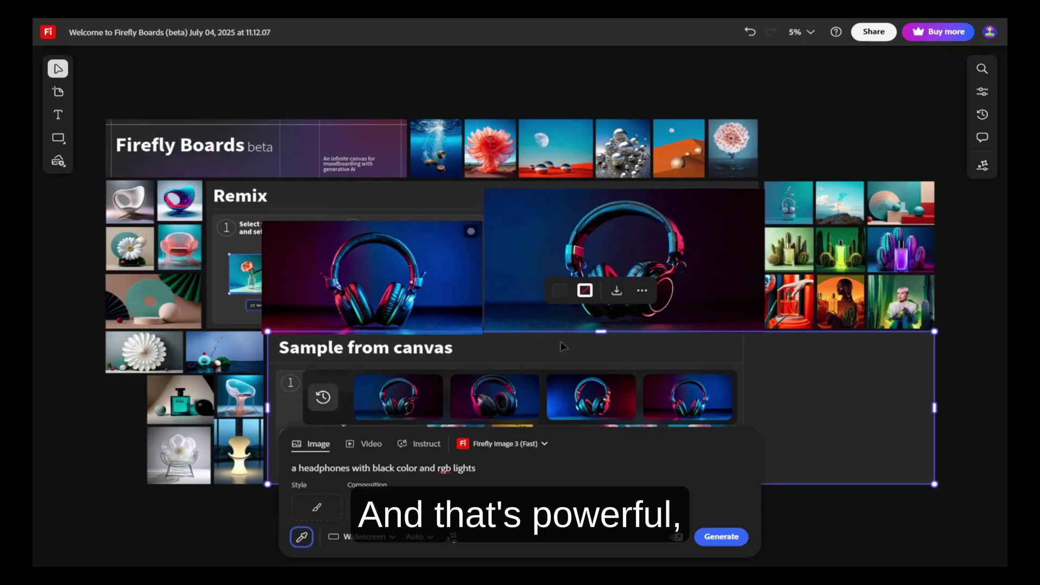
left_click(840, 249)
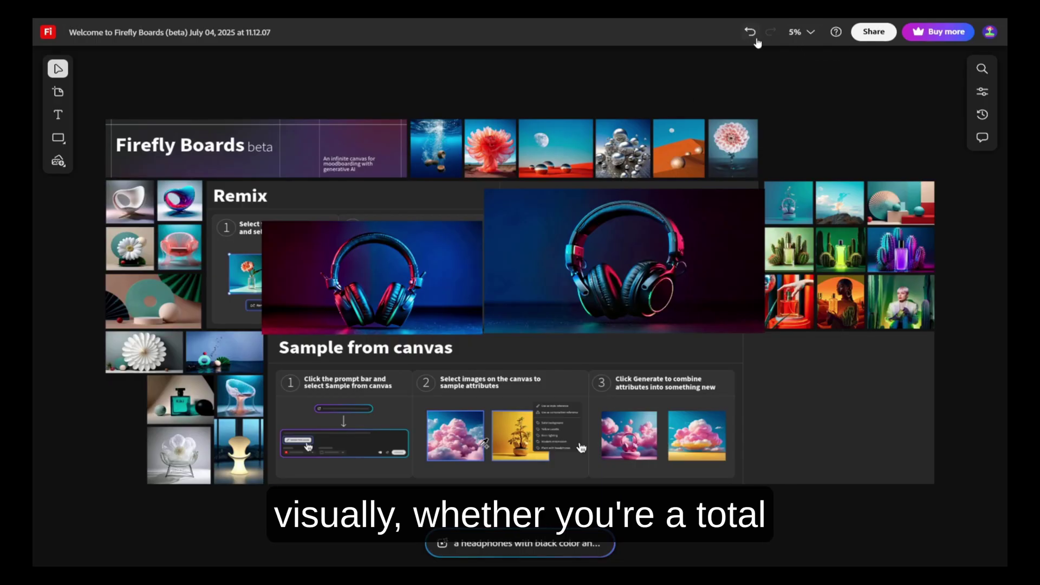
Step: Leave the board for the Boards page and open the generation history in Files
left_click(811, 38)
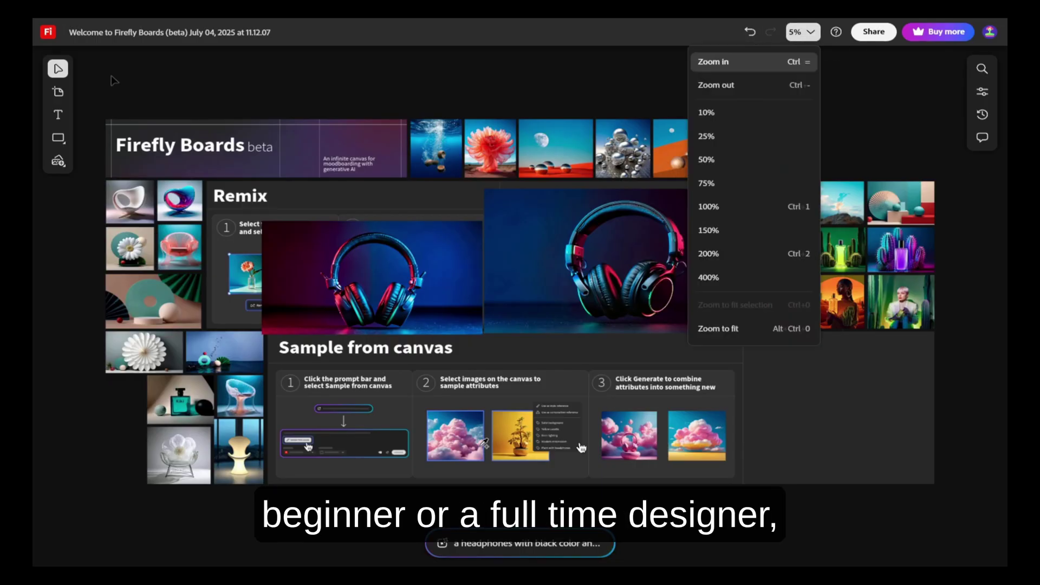
left_click(49, 32)
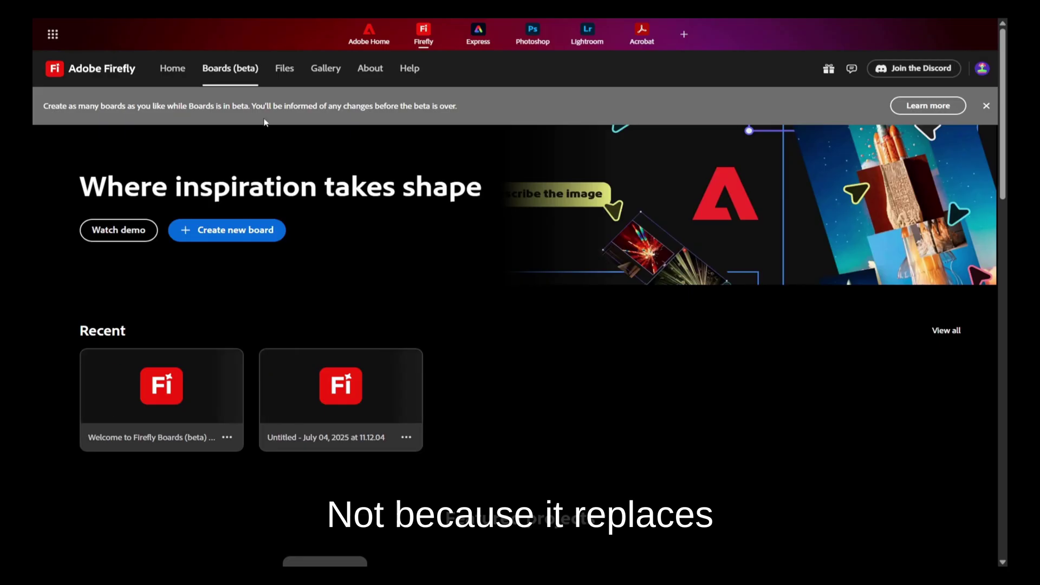
left_click(285, 74)
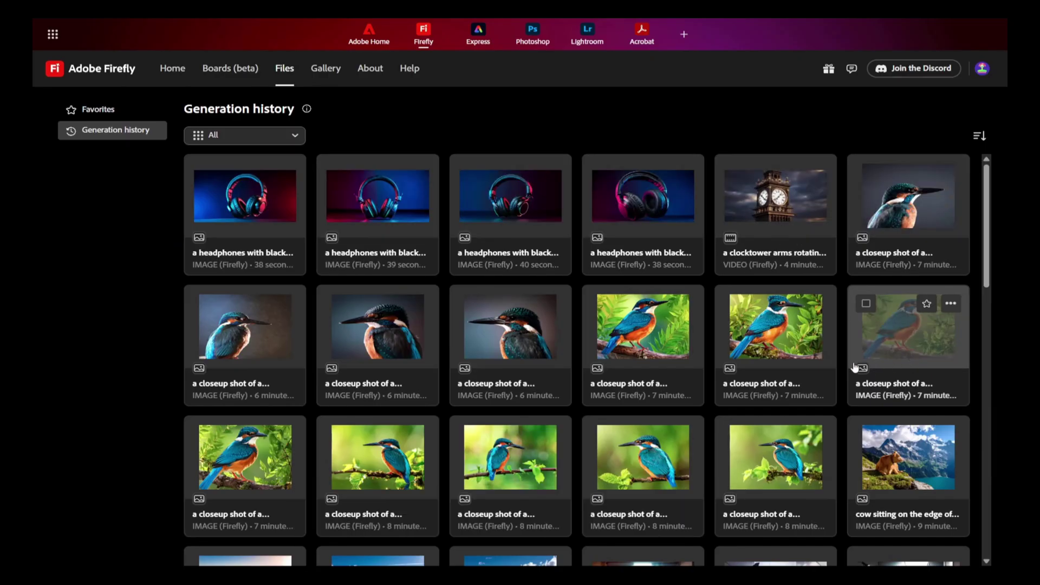
Step: Browse the community images in the Gallery and return to the Firefly home page
left_click(323, 69)
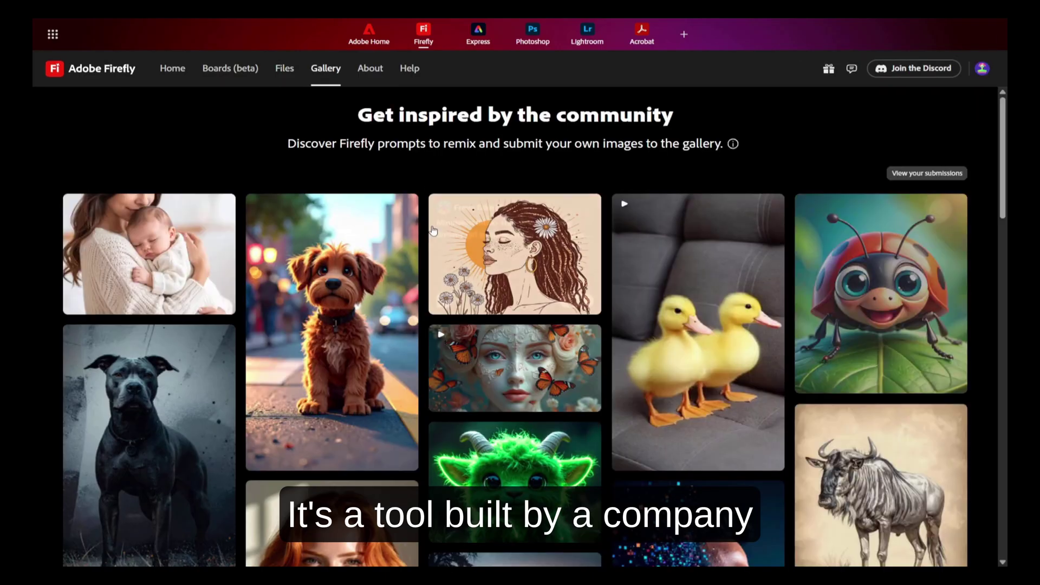
scroll(263, 170, "down", 2)
scroll(263, 170, "down", 6)
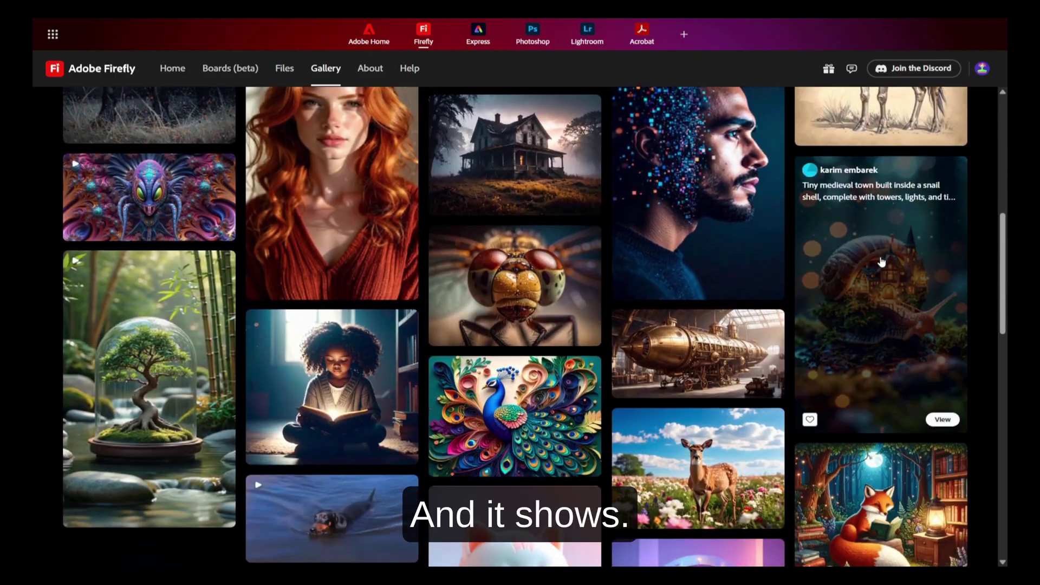
scroll(851, 295, "down", 7)
scroll(851, 296, "down", 5)
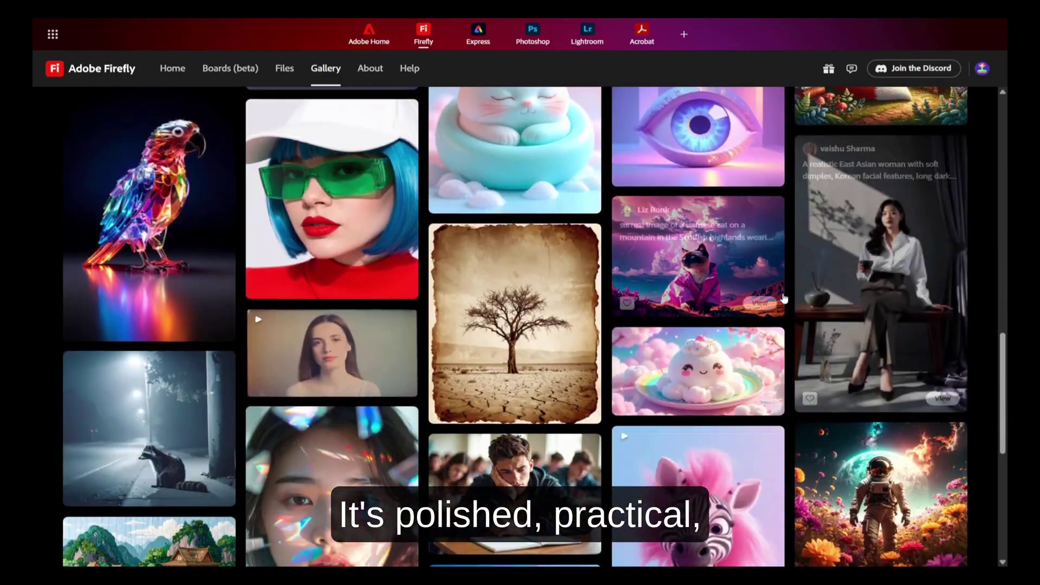
scroll(792, 293, "down", 4)
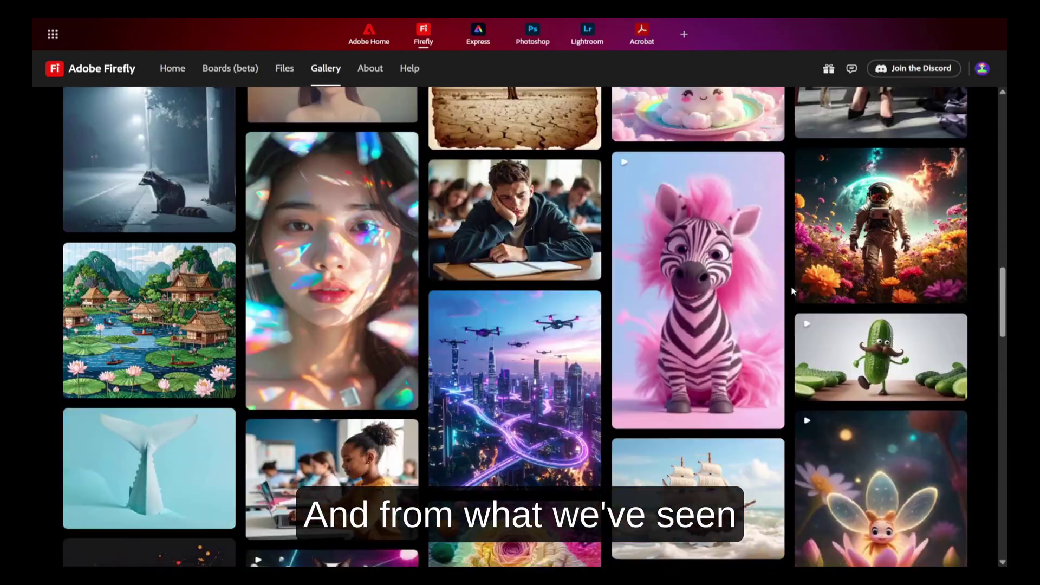
scroll(792, 292, "up", 12)
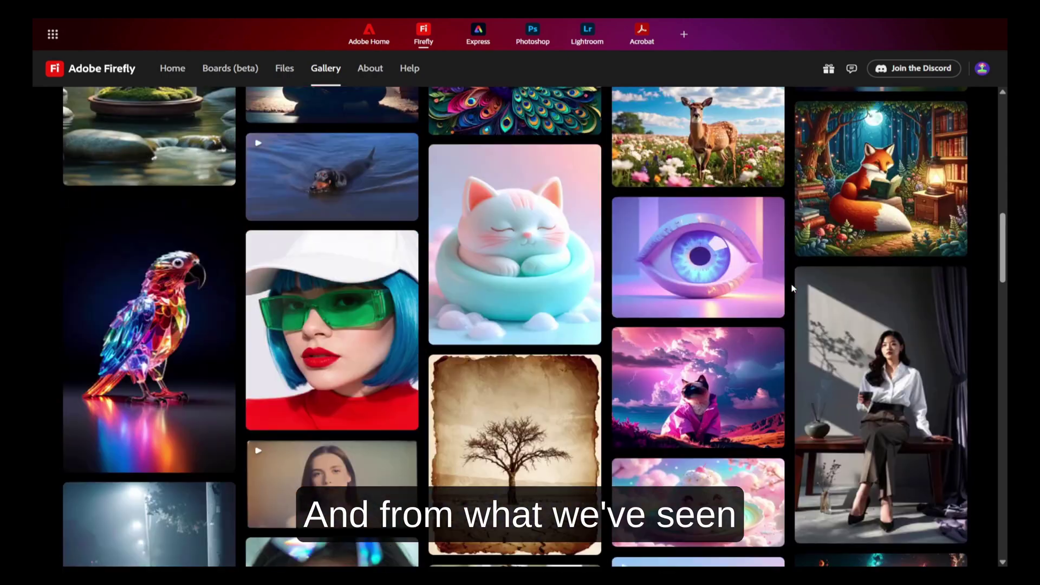
left_click(162, 79)
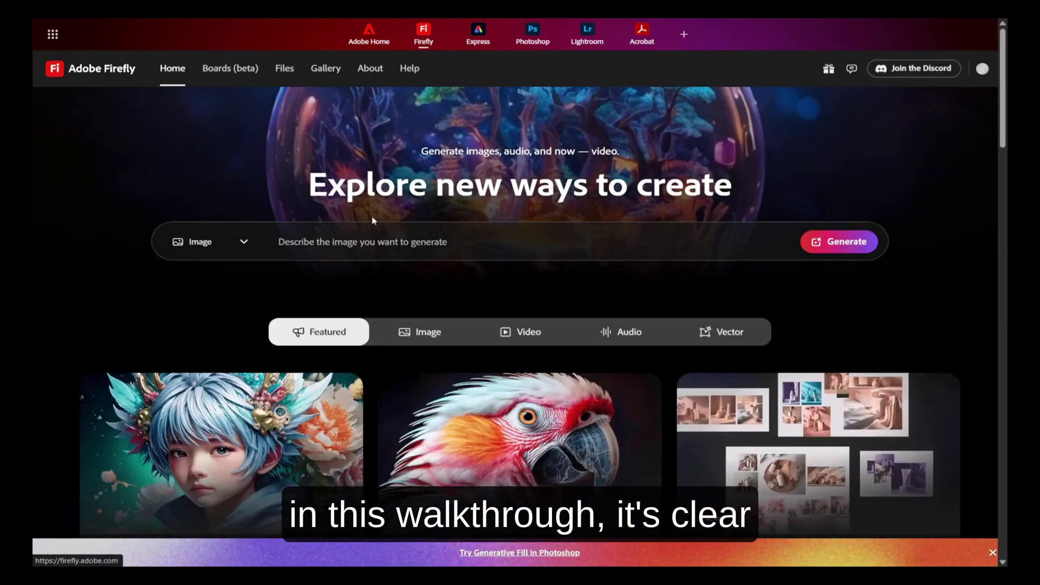